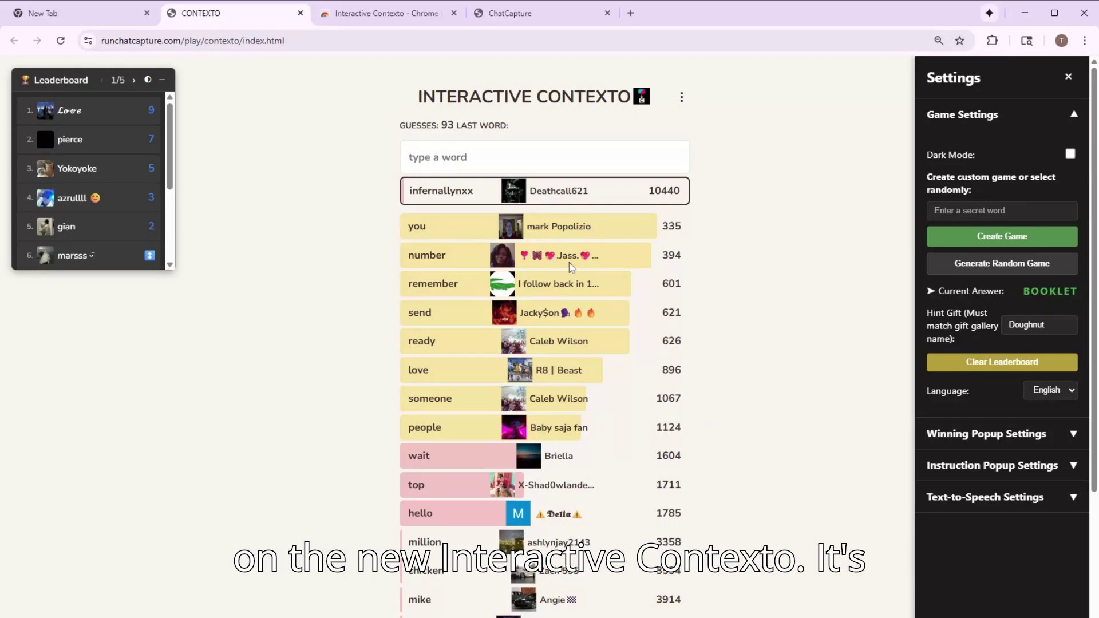
Glance at the Interactive Contexto Web Store listing, then bring up the ChatCapture home page
{"action": "left_click", "coordinate": [389, 17]}
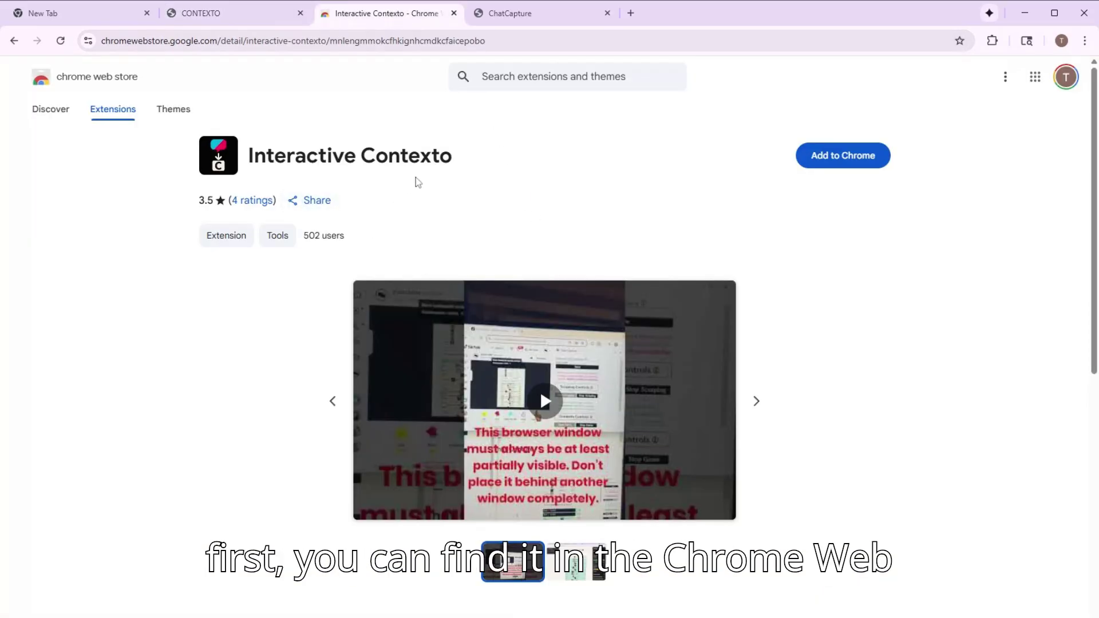
{"action": "left_click", "coordinate": [510, 14]}
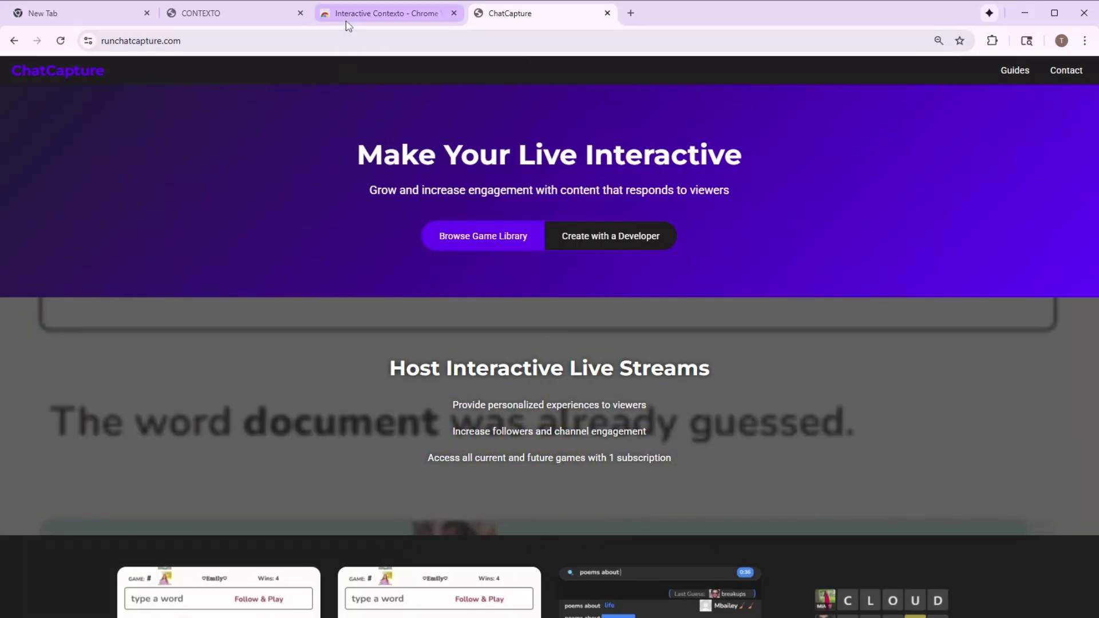
Return to the Interactive Contexto Web Store listing and scroll to its Overview
{"action": "left_click", "coordinate": [349, 17]}
{"action": "scroll", "coordinate": [379, 529], "scroll_direction": "down", "scroll_amount": 3}
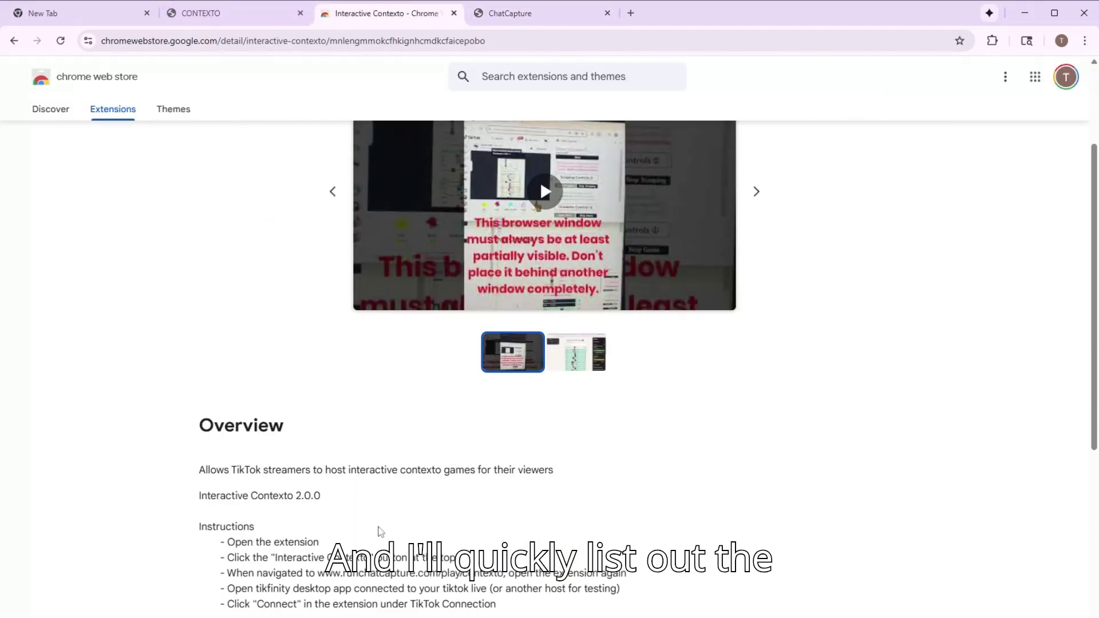
{"action": "scroll", "coordinate": [379, 531], "scroll_direction": "down", "scroll_amount": 5}
{"action": "scroll", "coordinate": [379, 531], "scroll_direction": "up", "scroll_amount": 5}
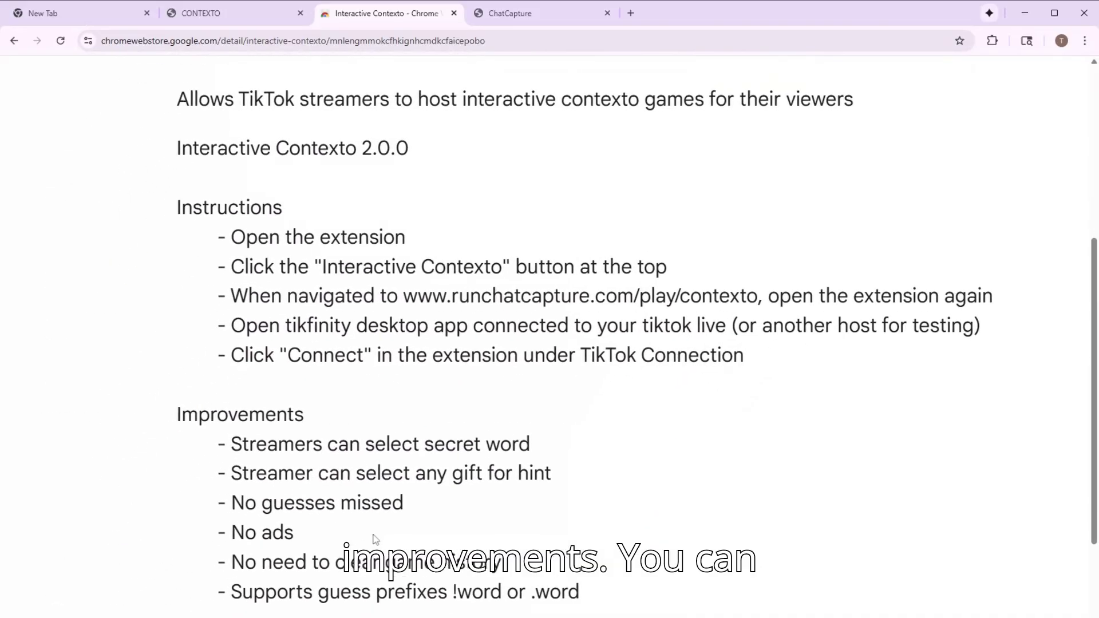
Highlight each improvement: secret word choice, any-gift hints, no missed guesses, no ads, history clearing, guess prefixes
{"action": "left_click_drag", "start_coordinate": [618, 445], "coordinate": [315, 449]}
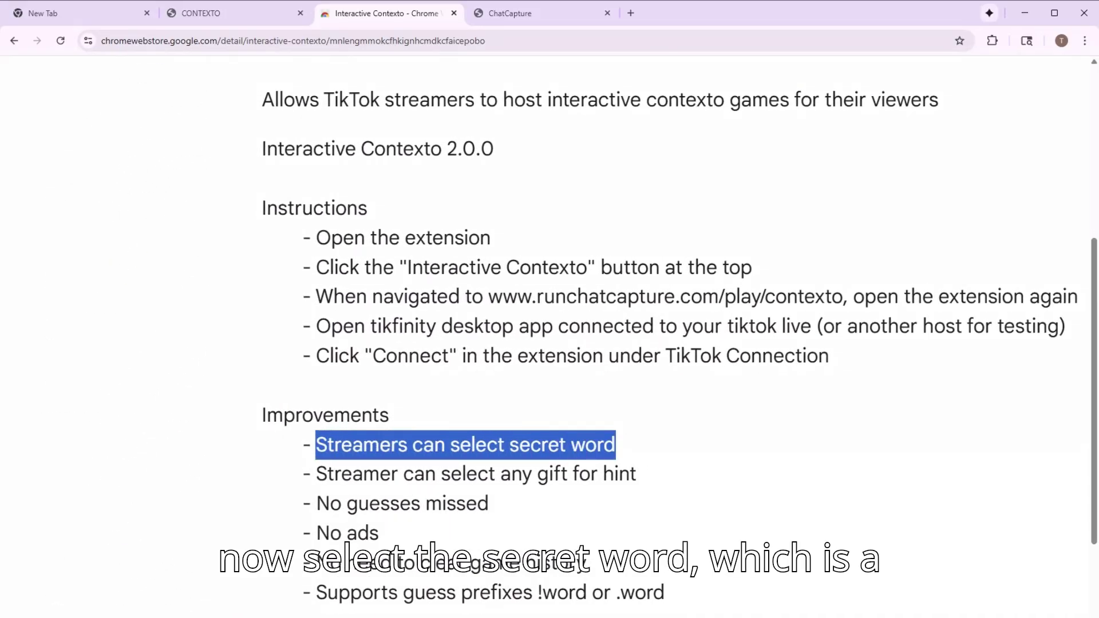
{"action": "left_click_drag", "start_coordinate": [664, 480], "coordinate": [308, 493]}
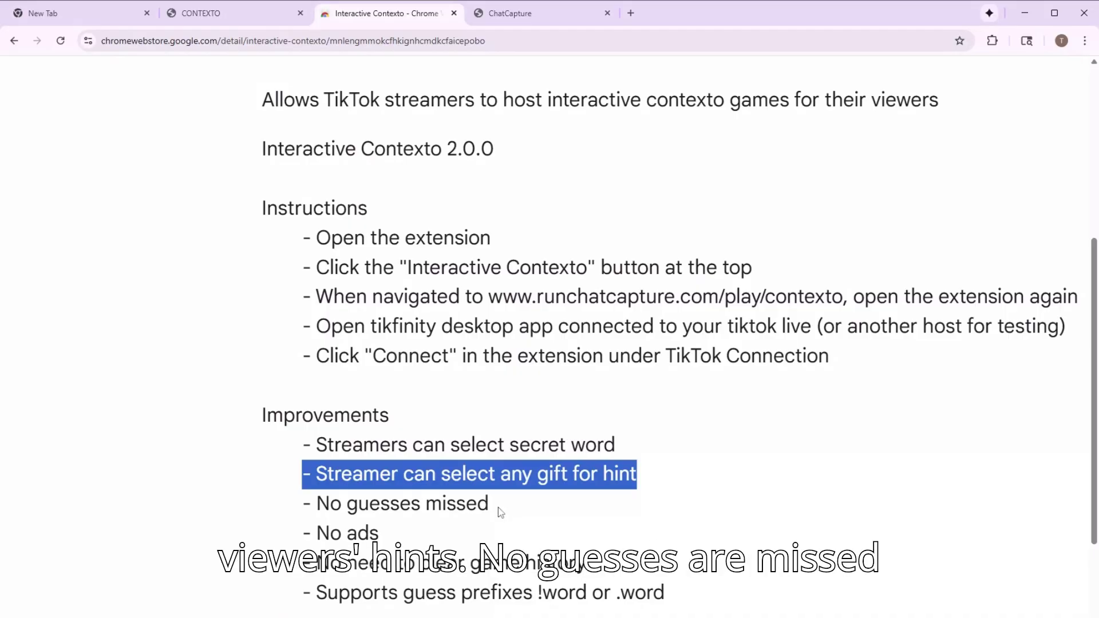
{"action": "left_click_drag", "start_coordinate": [498, 508], "coordinate": [317, 505]}
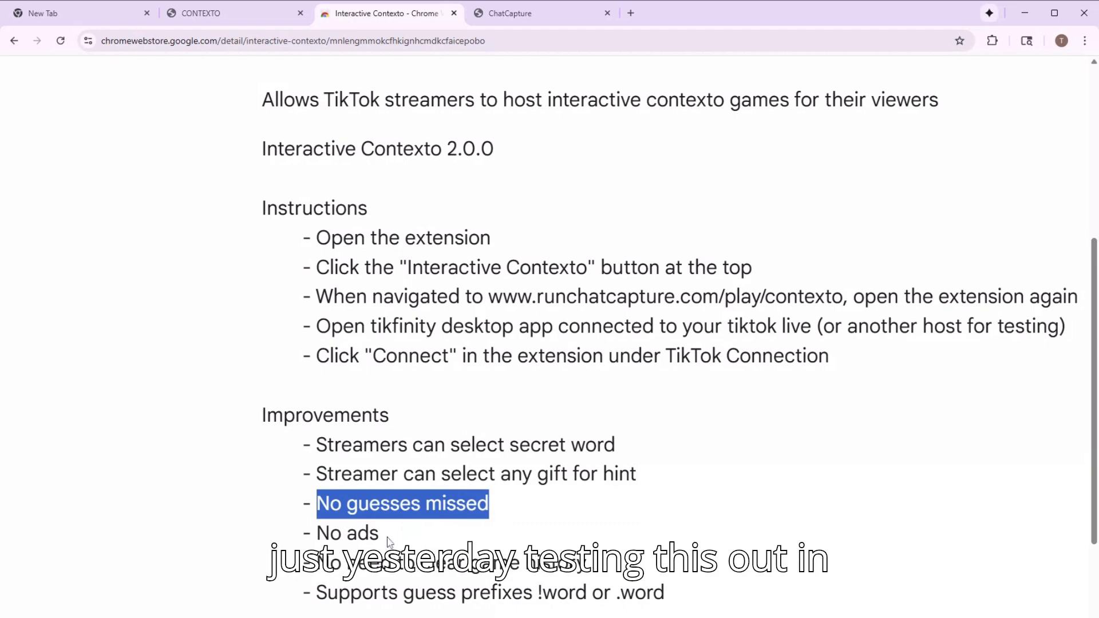
{"action": "left_click_drag", "start_coordinate": [389, 537], "coordinate": [303, 534]}
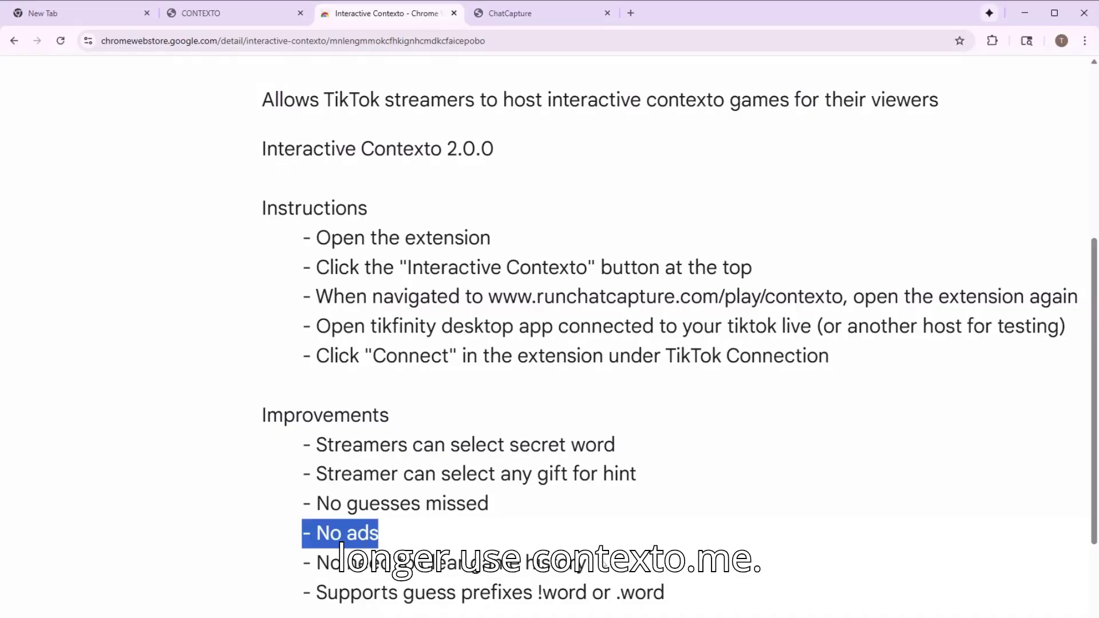
{"action": "left_click_drag", "start_coordinate": [605, 569], "coordinate": [303, 564]}
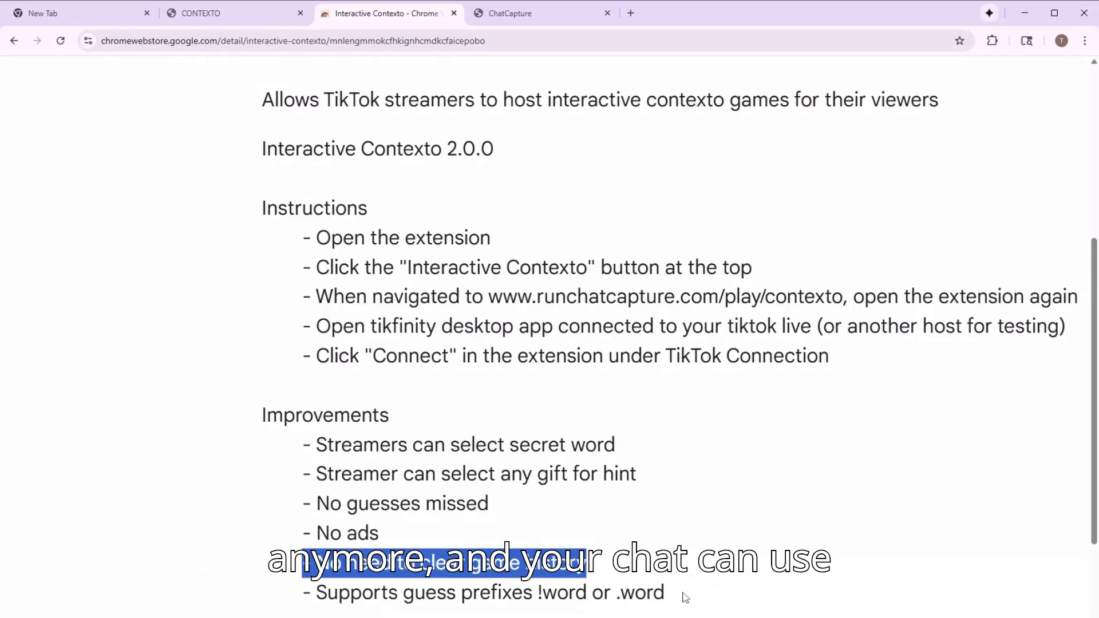
{"action": "left_click_drag", "start_coordinate": [685, 598], "coordinate": [302, 598]}
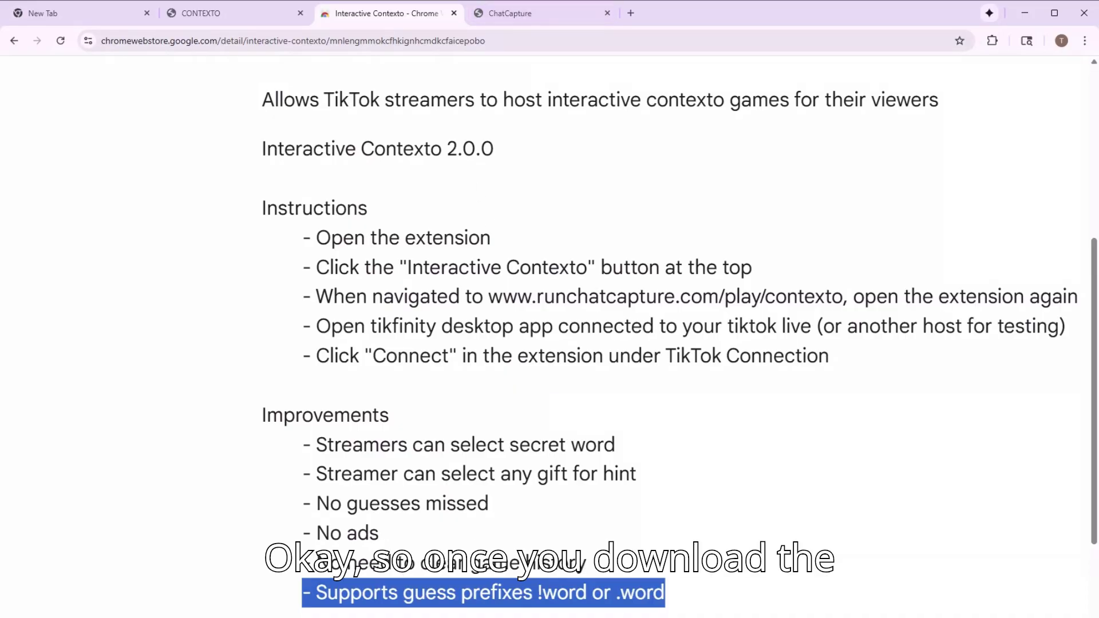
Reset the listing zoom, scroll to the top, and launch the Contexto game from the extension icon
{"action": "key", "text": "ctrl+0"}
{"action": "scroll", "coordinate": [904, 165], "scroll_direction": "up", "scroll_amount": 5}
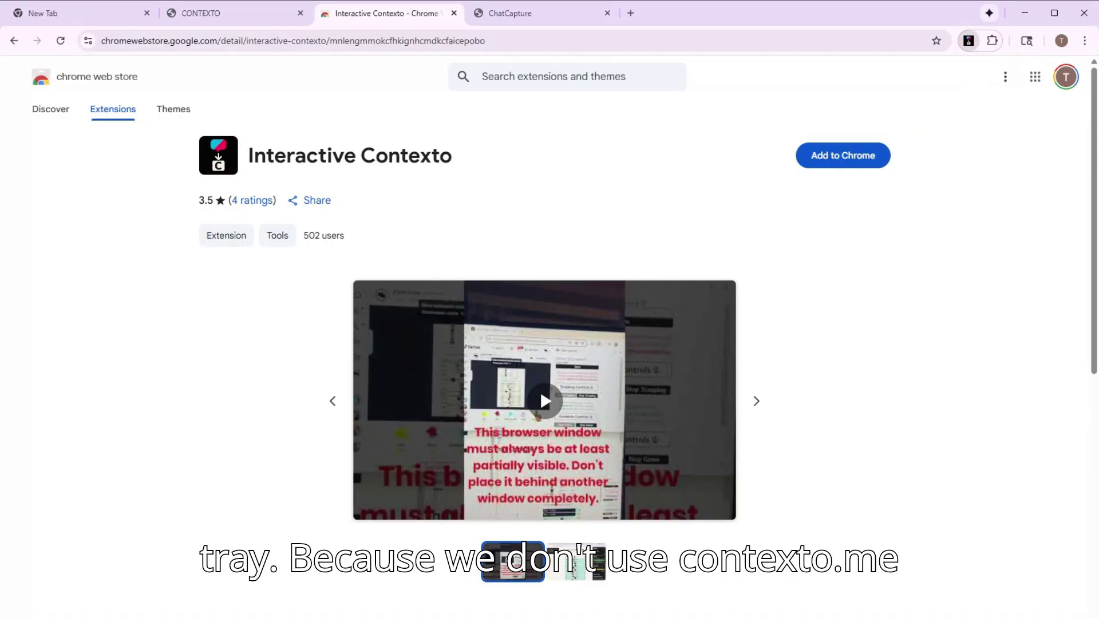
{"action": "left_click", "coordinate": [969, 41]}
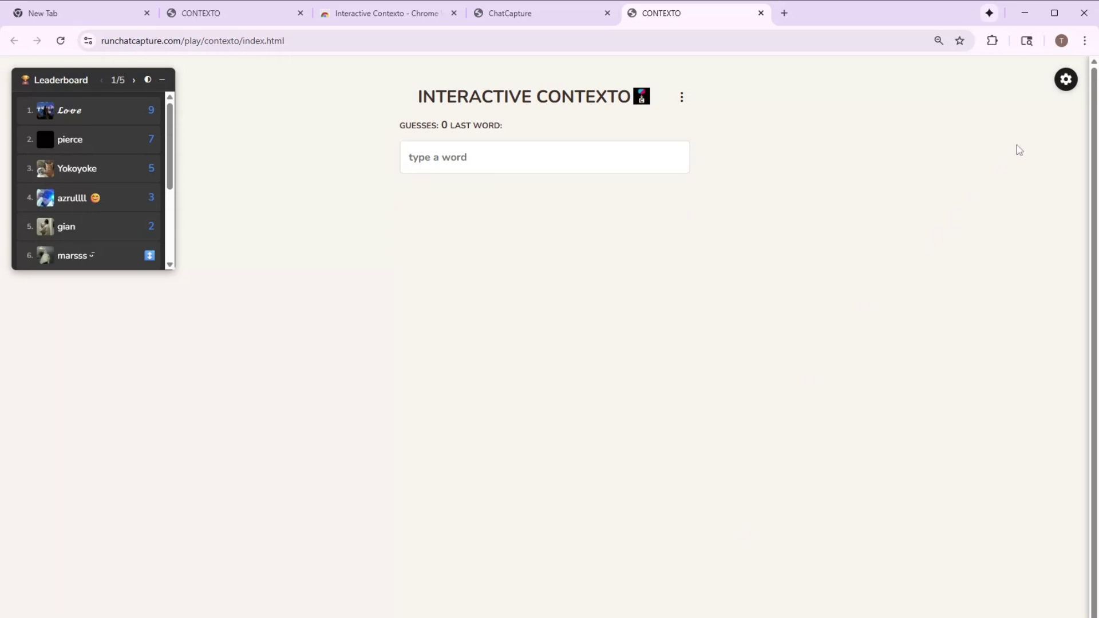
Open the extension panel beside the game and reconnect it to TikTok so viewer guesses arrive
{"action": "left_click", "coordinate": [993, 42]}
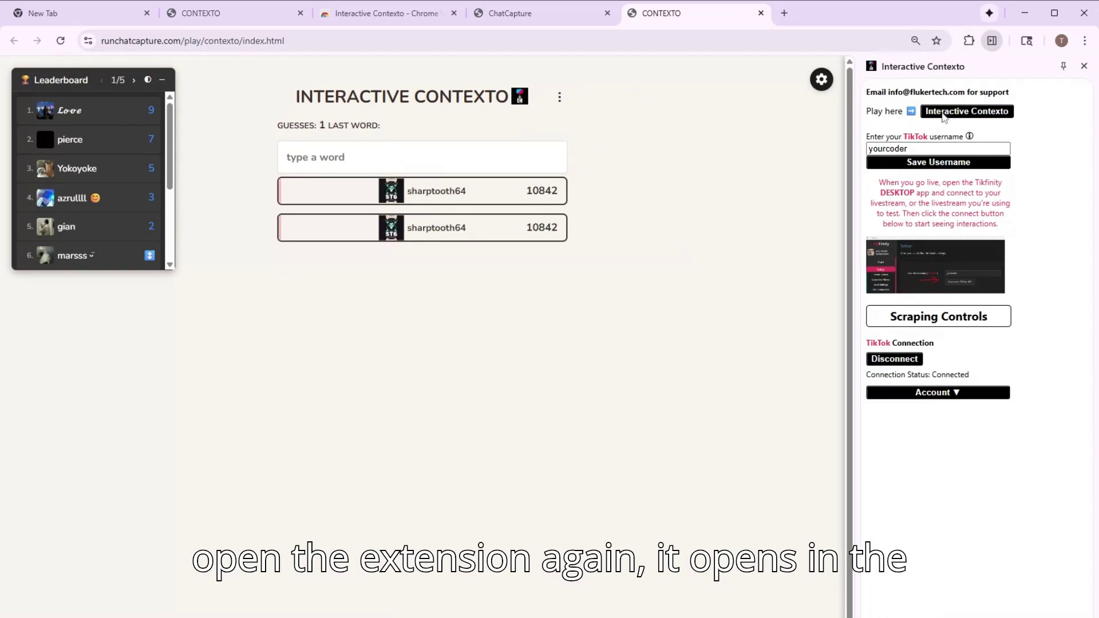
{"action": "left_click", "coordinate": [915, 360]}
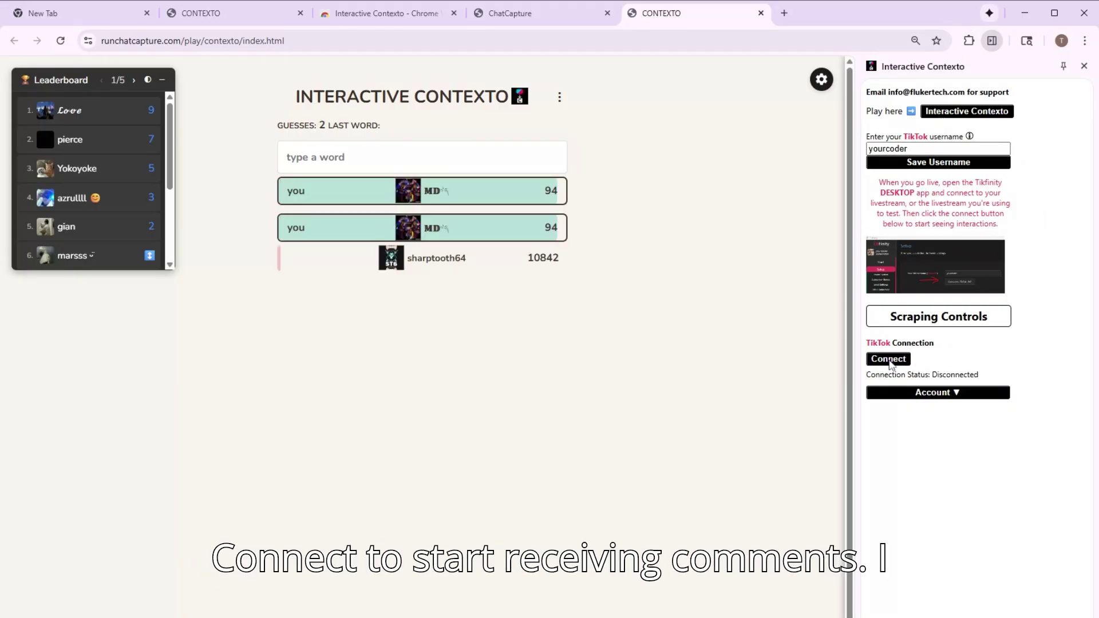
{"action": "left_click", "coordinate": [893, 360]}
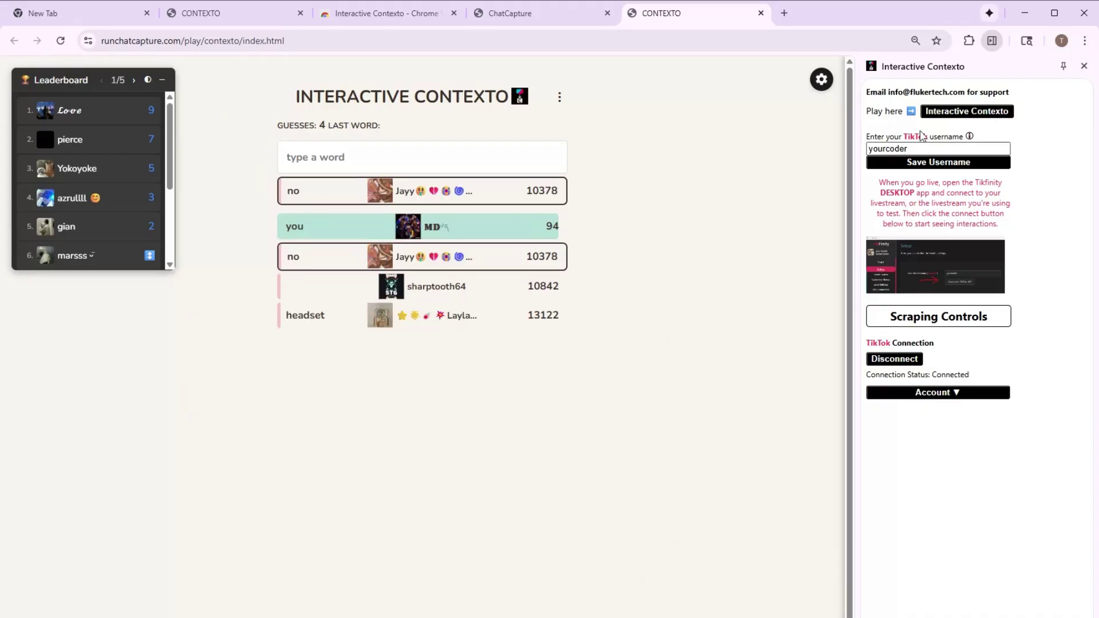
{"action": "left_click", "coordinate": [823, 79]}
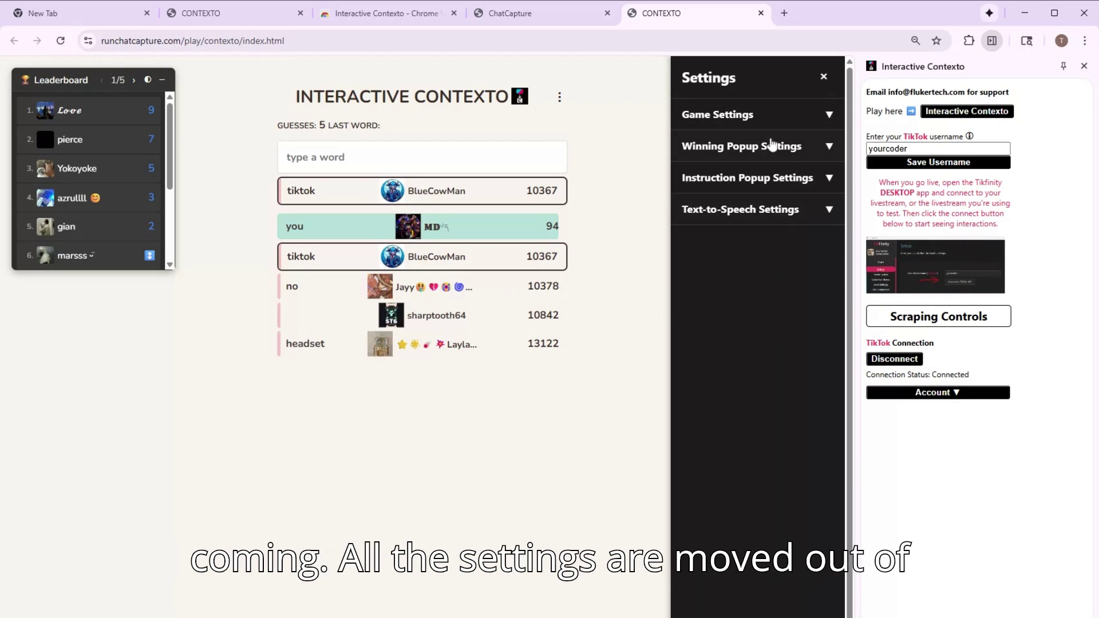
Expand Game Settings and briefly highlight the game page's web address
{"action": "left_click", "coordinate": [756, 119]}
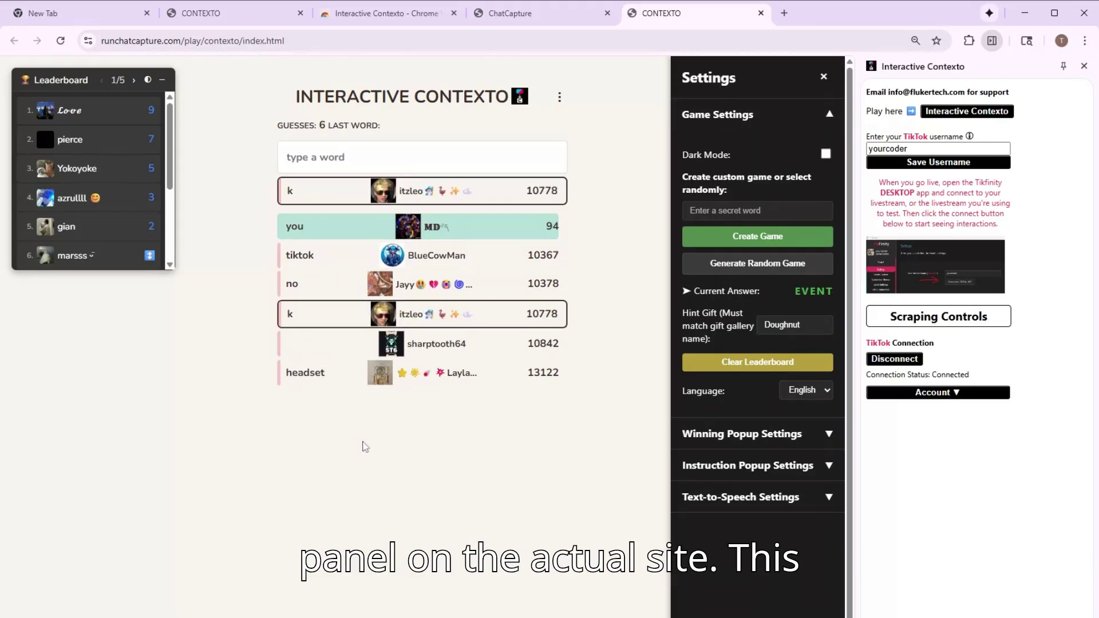
{"action": "left_click_drag", "start_coordinate": [293, 41], "coordinate": [95, 63]}
{"action": "left_click", "coordinate": [229, 73]}
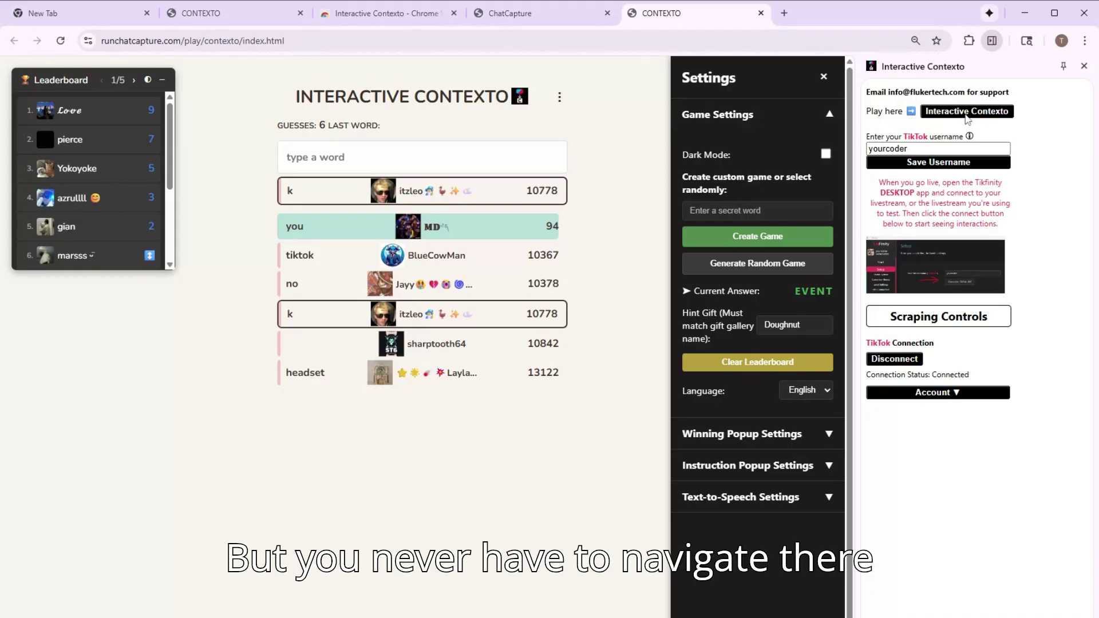
{"action": "left_click", "coordinate": [691, 210]}
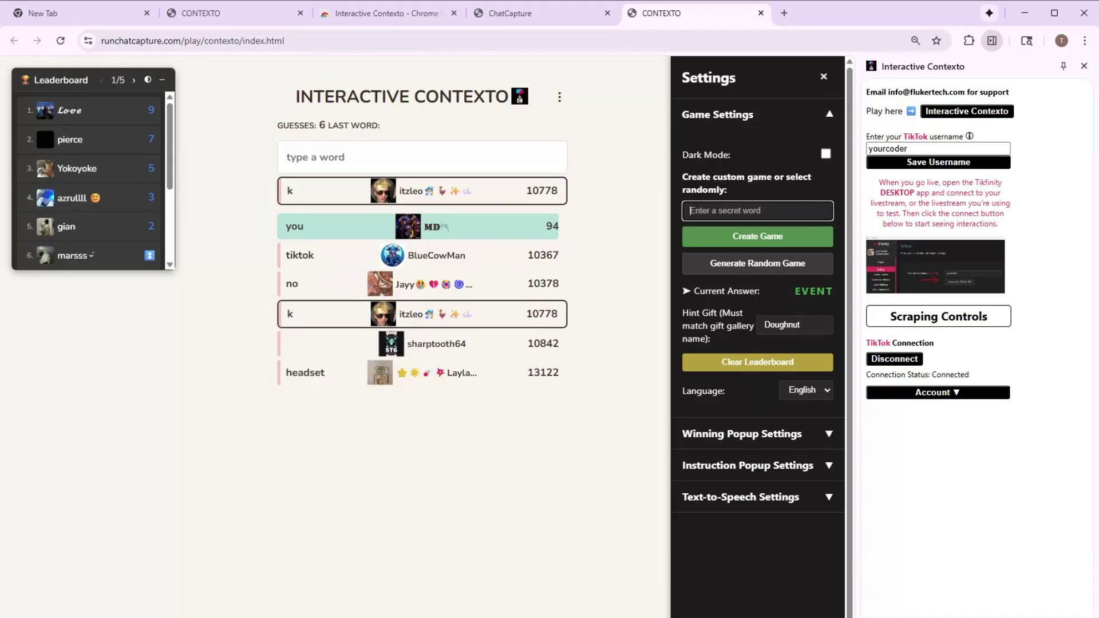
Toggle dark mode on and off repeatedly, leaving the game in light mode
{"action": "left_click", "coordinate": [824, 155]}
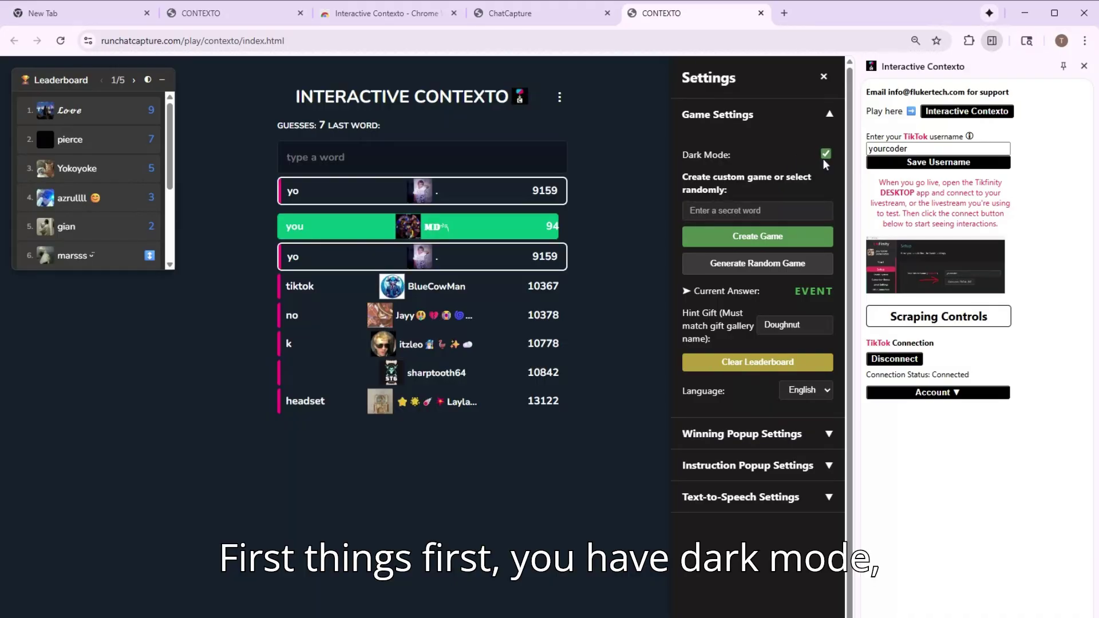
{"action": "left_click", "coordinate": [824, 157]}
{"action": "left_click", "coordinate": [825, 156]}
{"action": "left_click", "coordinate": [825, 157]}
{"action": "left_click", "coordinate": [825, 157]}
{"action": "left_click", "coordinate": [824, 157]}
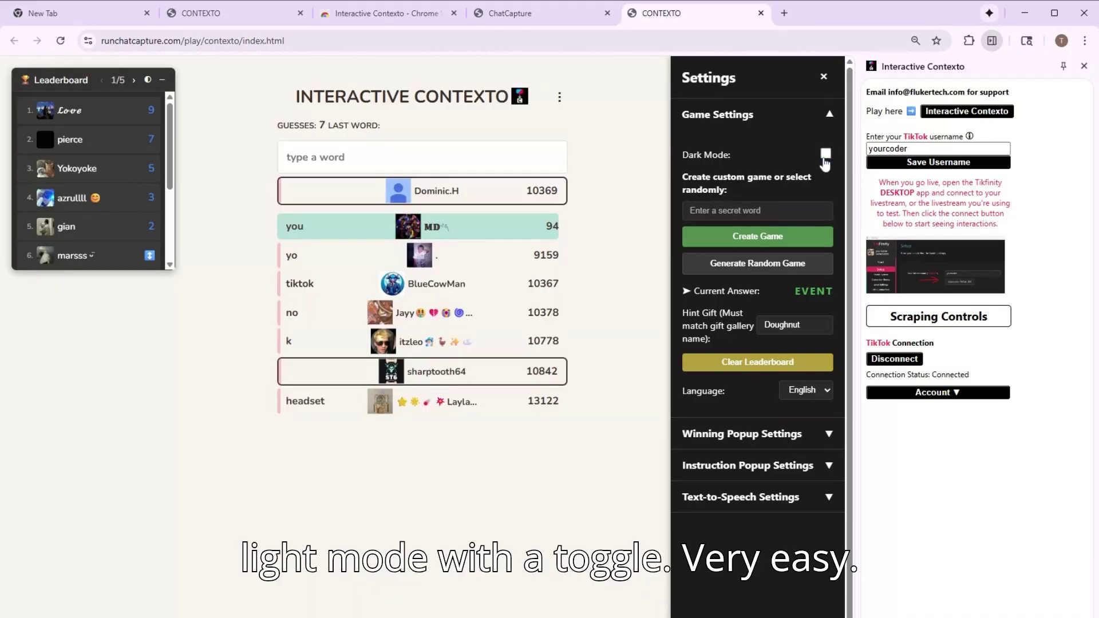
{"action": "left_click", "coordinate": [824, 157]}
{"action": "left_click", "coordinate": [825, 157]}
{"action": "left_click", "coordinate": [690, 210]}
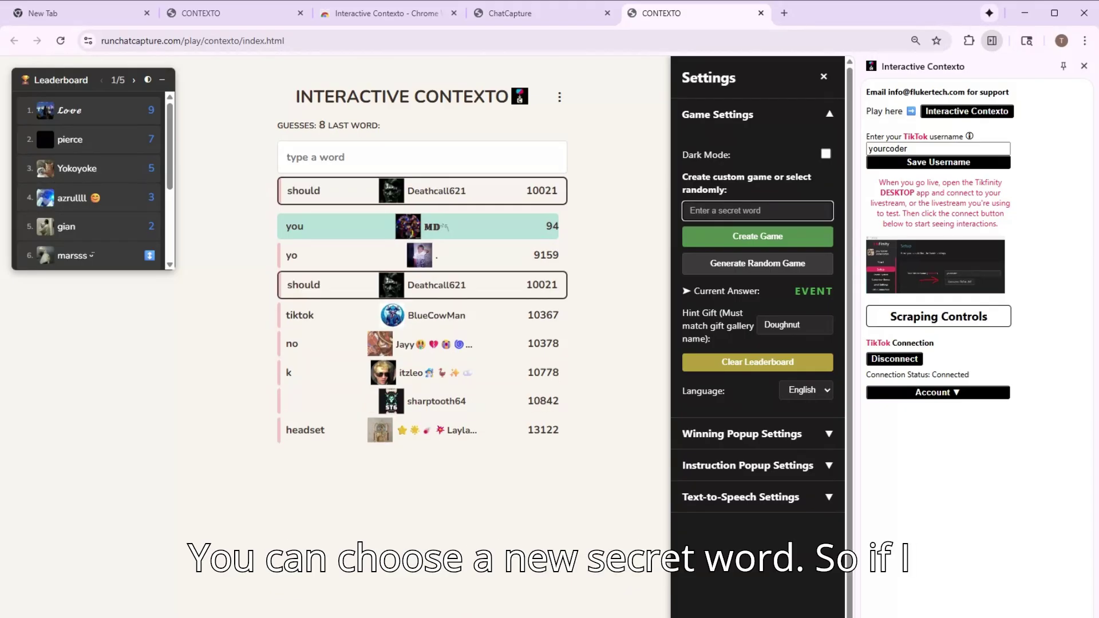
Create a custom game with secret word 'metric' and dismiss the game-created confirmation
{"action": "type", "text": "metric"}
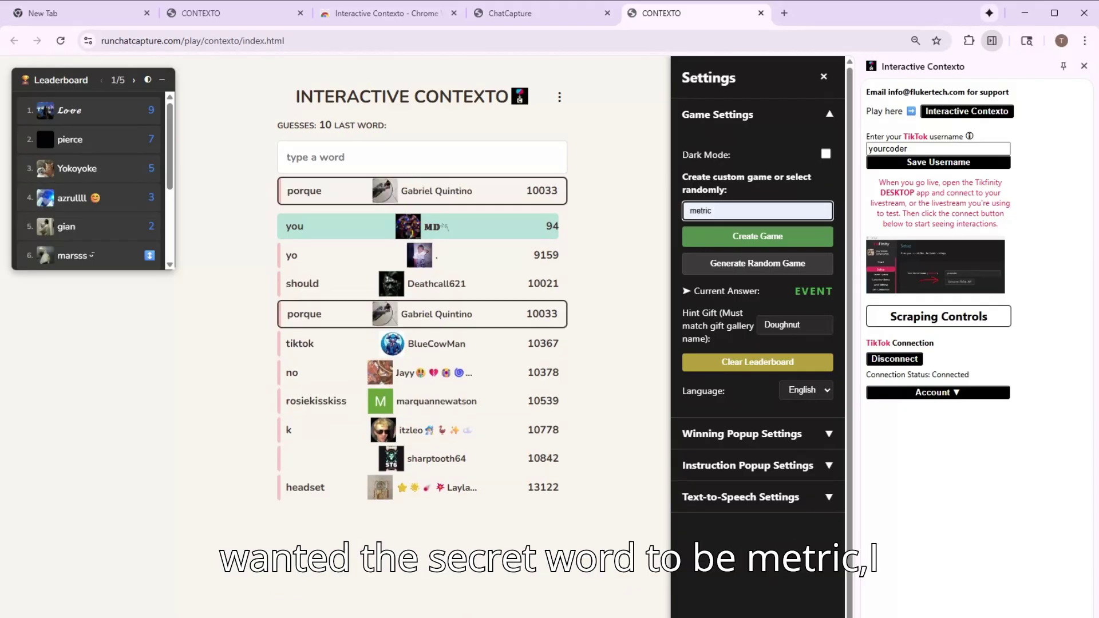
{"action": "left_click", "coordinate": [743, 240]}
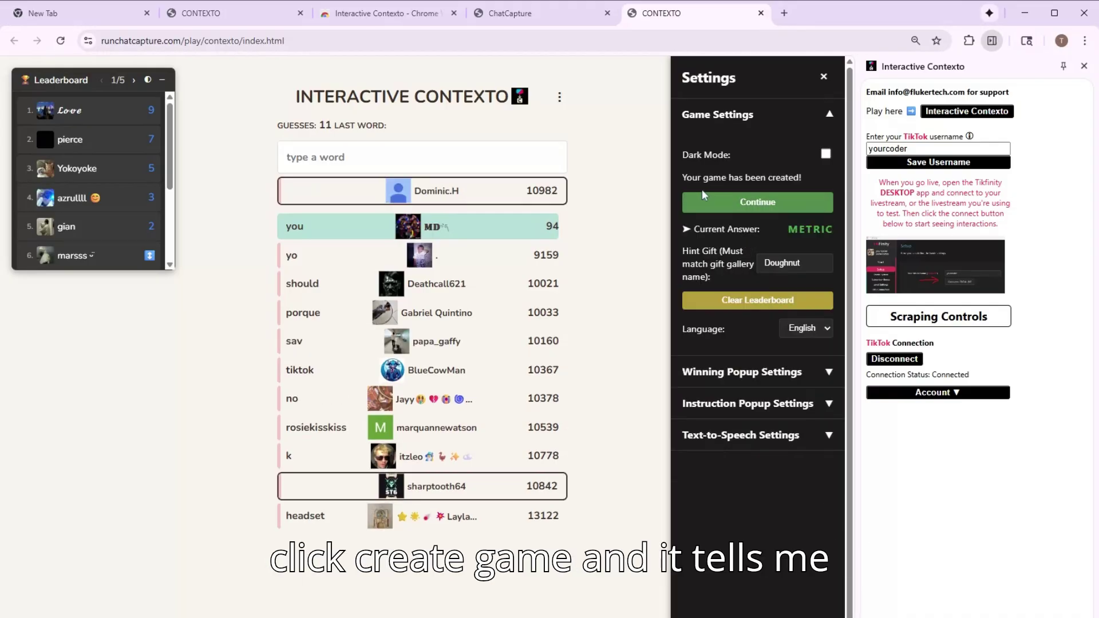
{"action": "left_click_drag", "start_coordinate": [807, 180], "coordinate": [689, 185]}
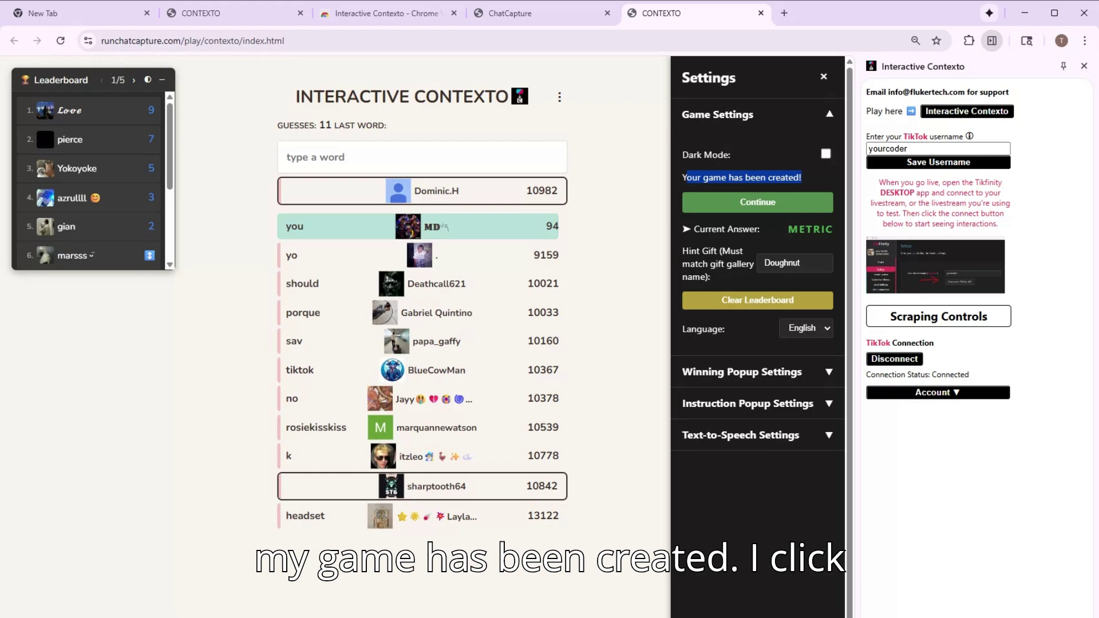
{"action": "left_click", "coordinate": [719, 204]}
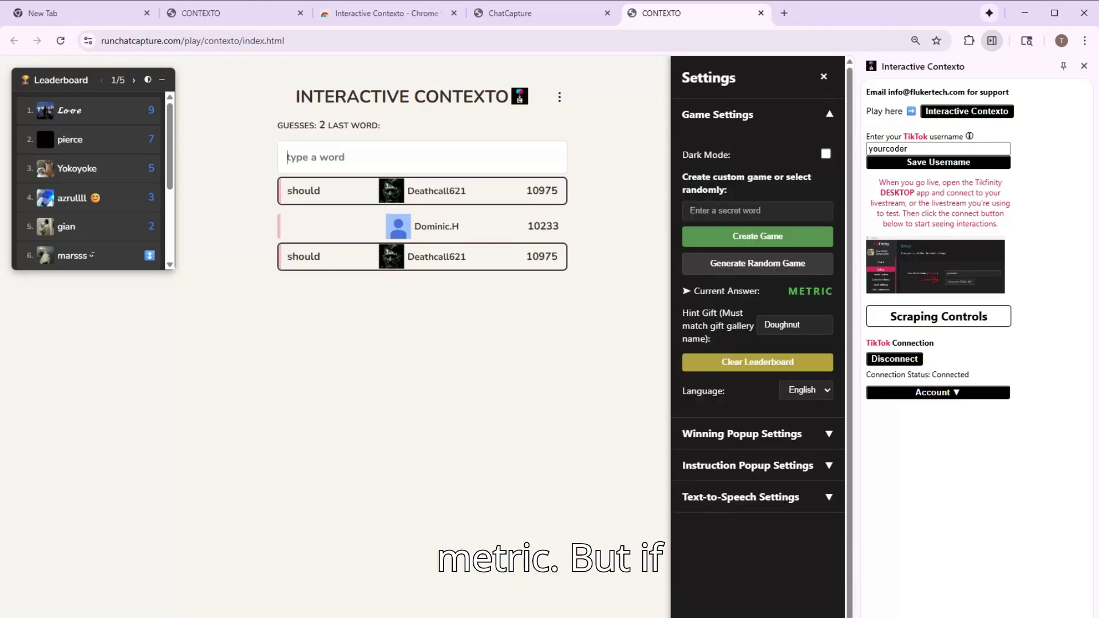
{"action": "left_click", "coordinate": [752, 211]}
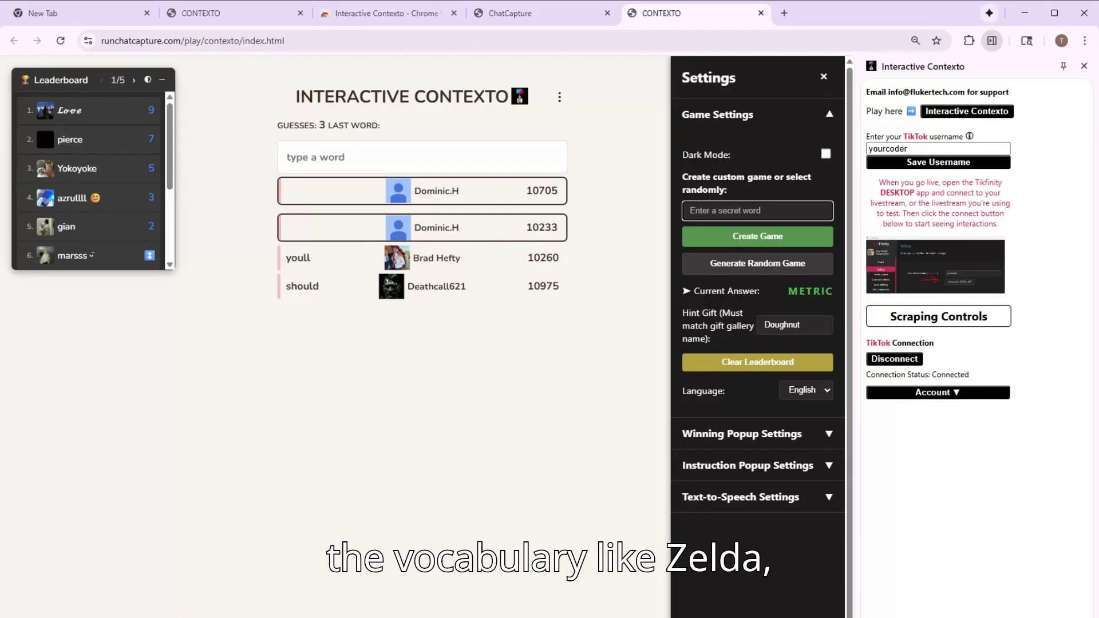
Try 'zelda' as the secret word and accept the suggested closest word 'ocarina' instead
{"action": "type", "text": "zelda"}
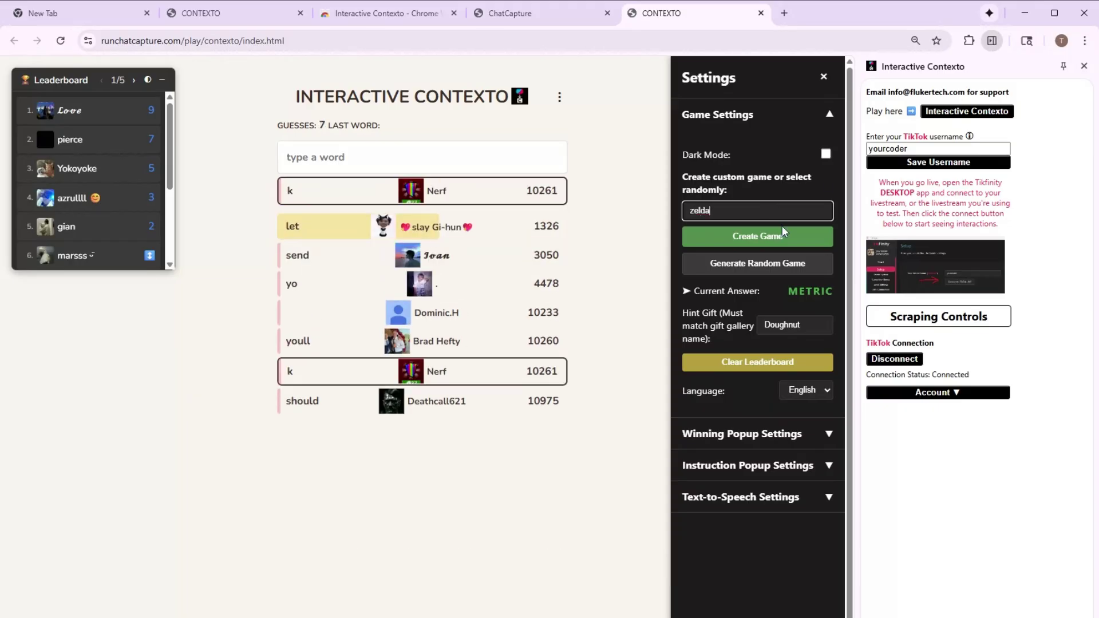
{"action": "left_click", "coordinate": [774, 243]}
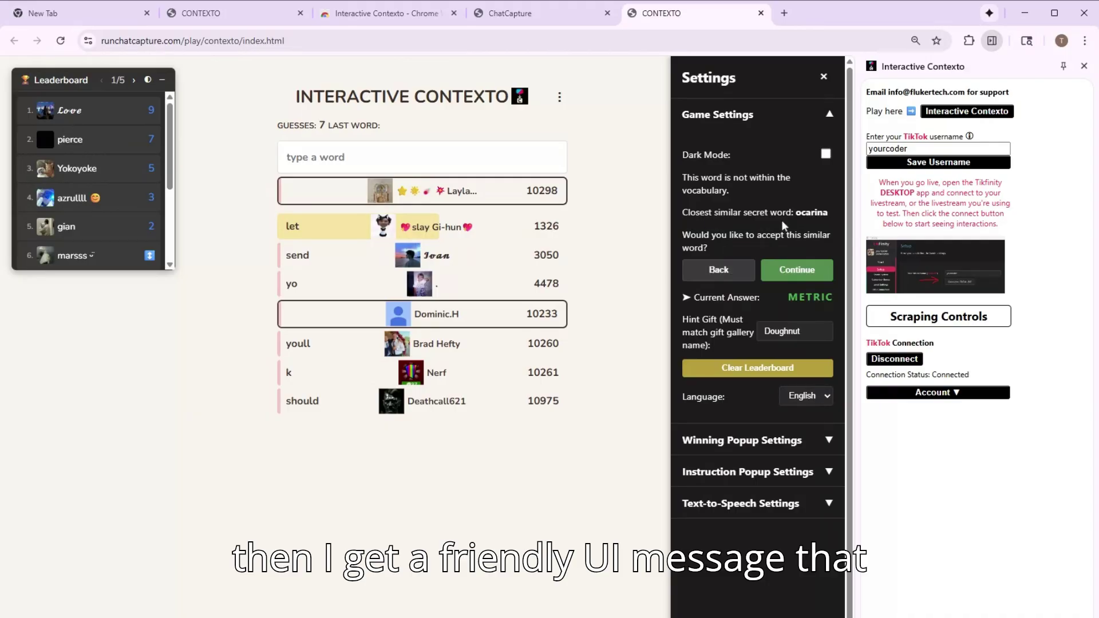
{"action": "left_click_drag", "start_coordinate": [832, 212], "coordinate": [695, 212]}
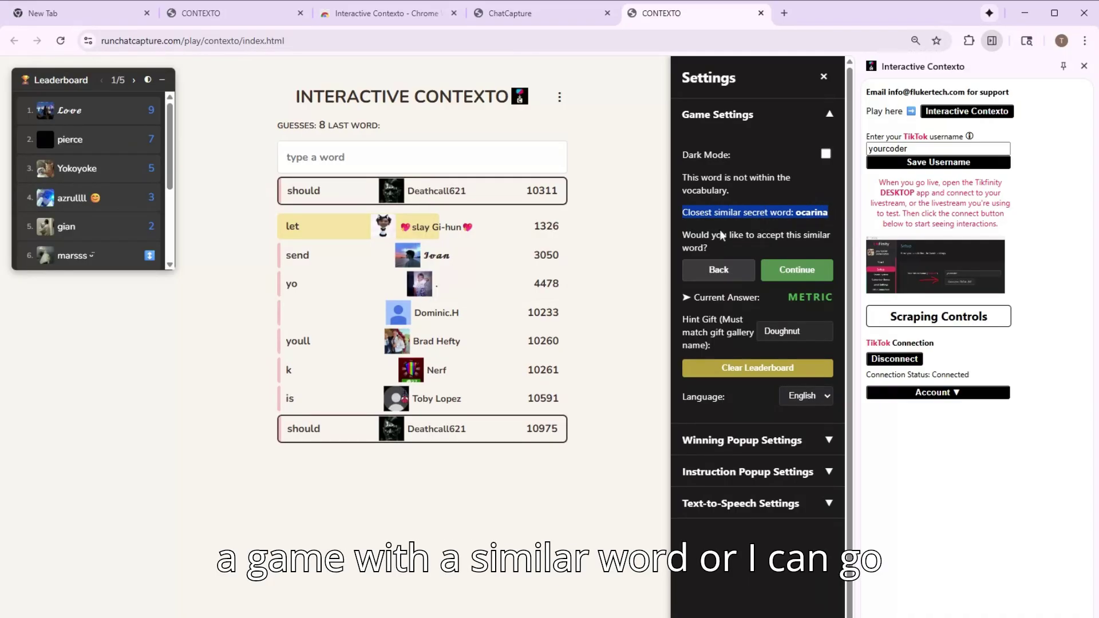
{"action": "left_click", "coordinate": [789, 280]}
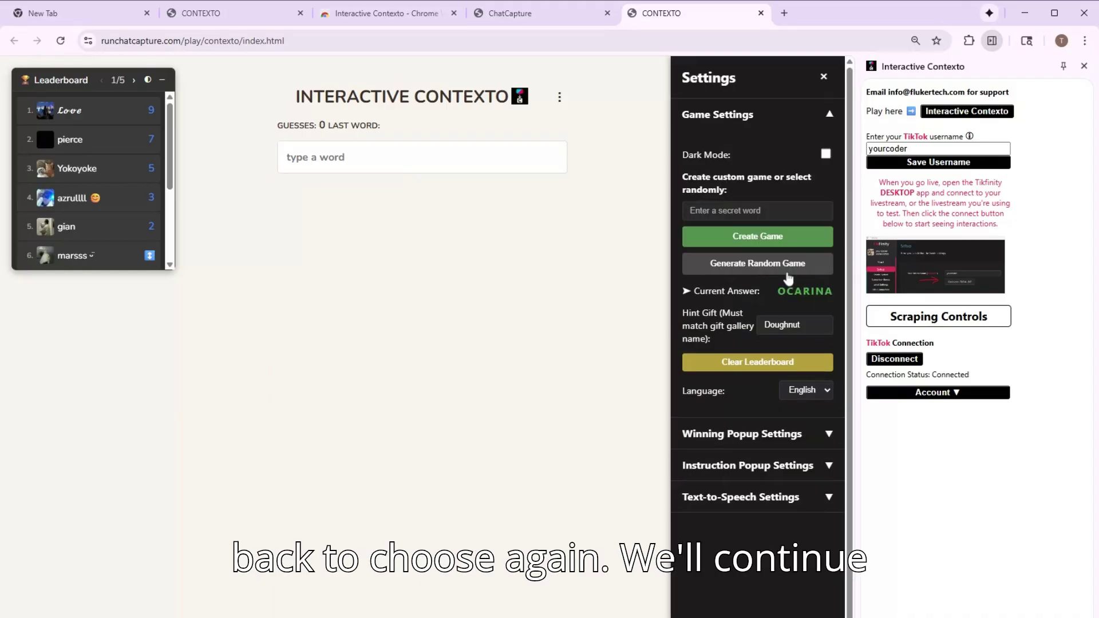
Generate random games repeatedly until the current answer lands on FUNGUS
{"action": "left_click", "coordinate": [744, 269]}
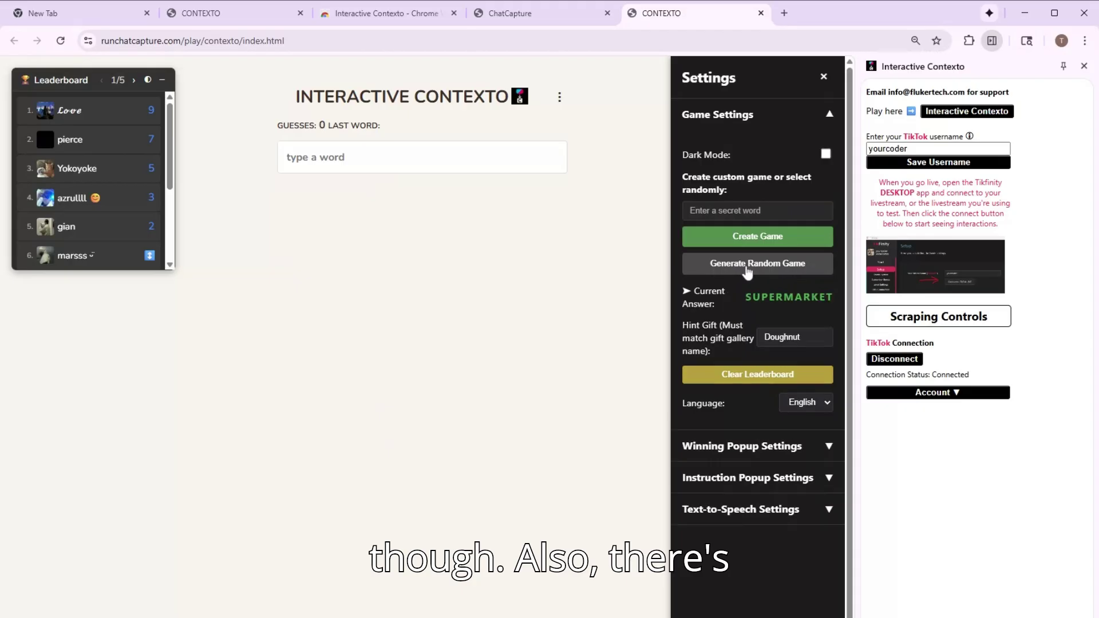
{"action": "left_click", "coordinate": [776, 273]}
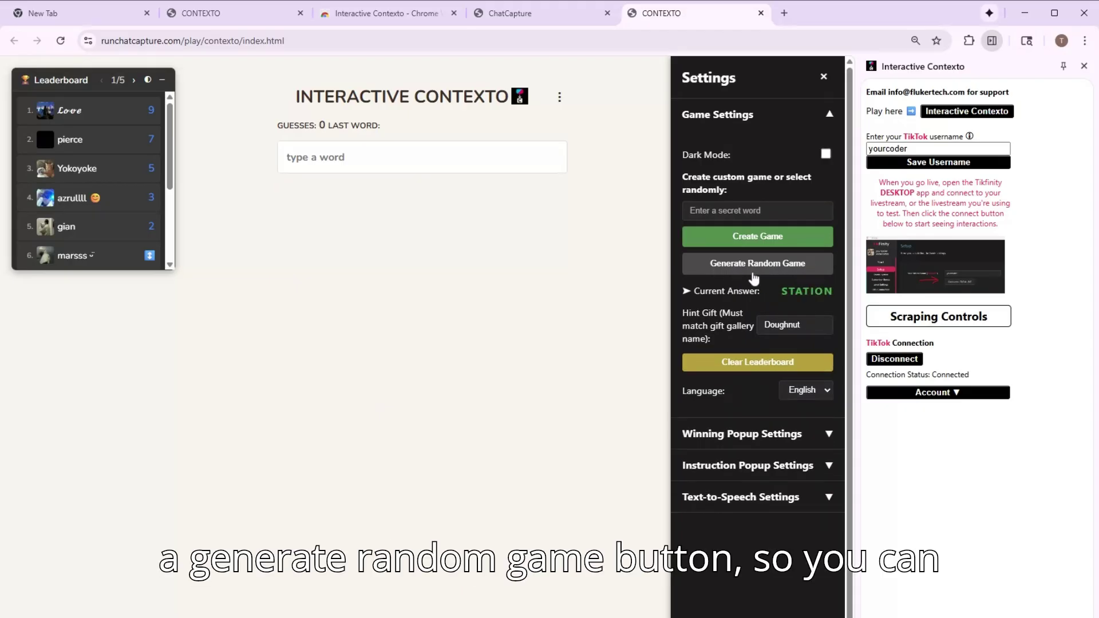
{"action": "left_click", "coordinate": [767, 273]}
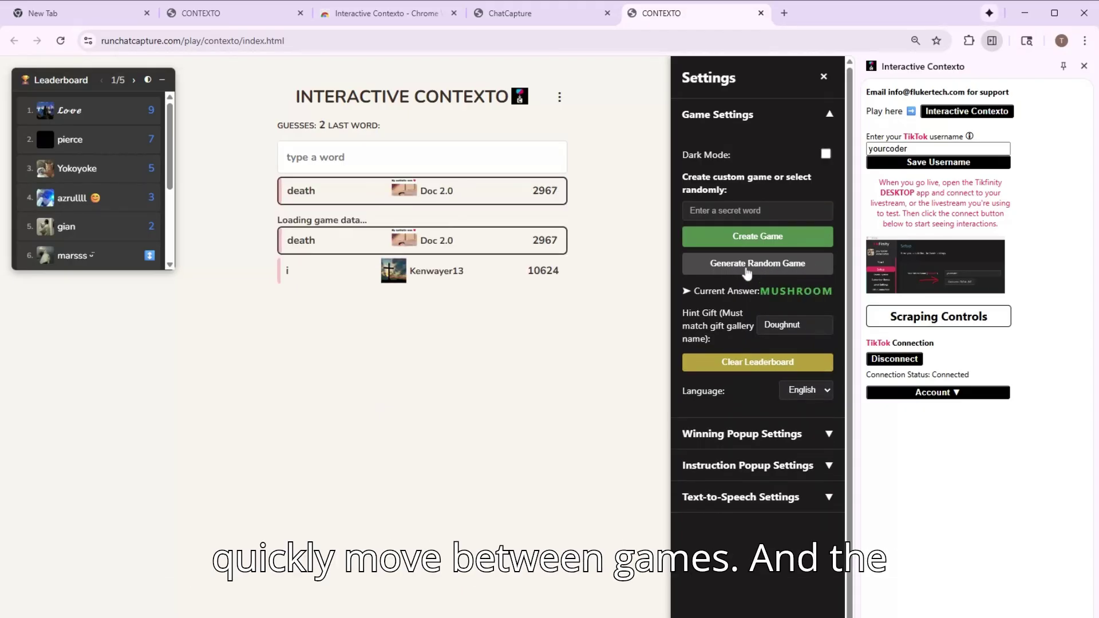
{"action": "left_click", "coordinate": [748, 270]}
{"action": "left_click_drag", "start_coordinate": [836, 293], "coordinate": [693, 286]}
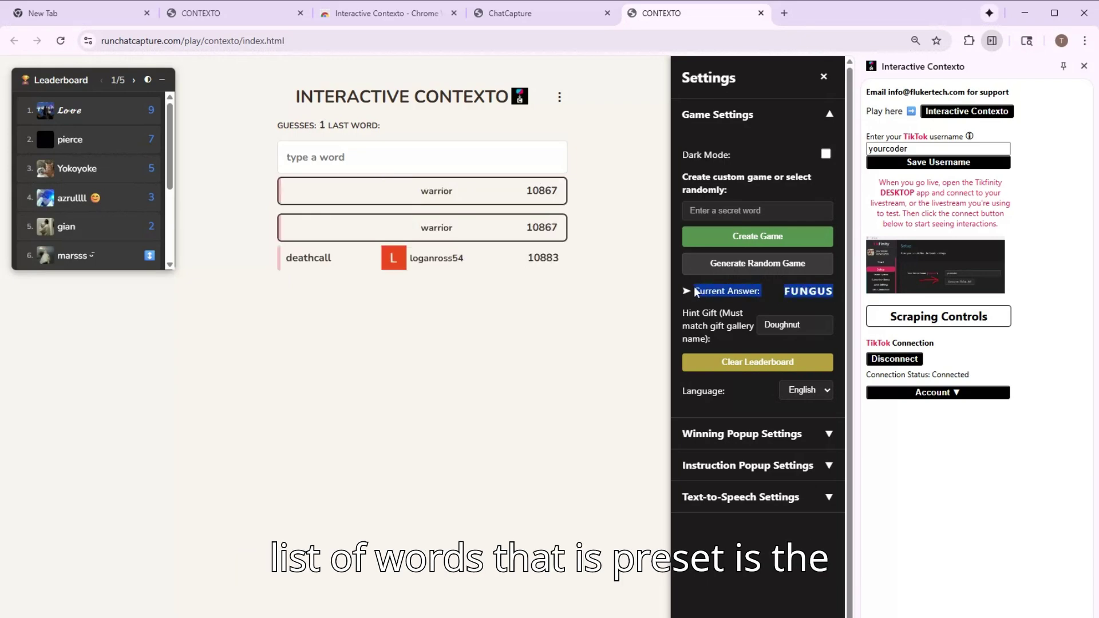
{"action": "left_click", "coordinate": [774, 306]}
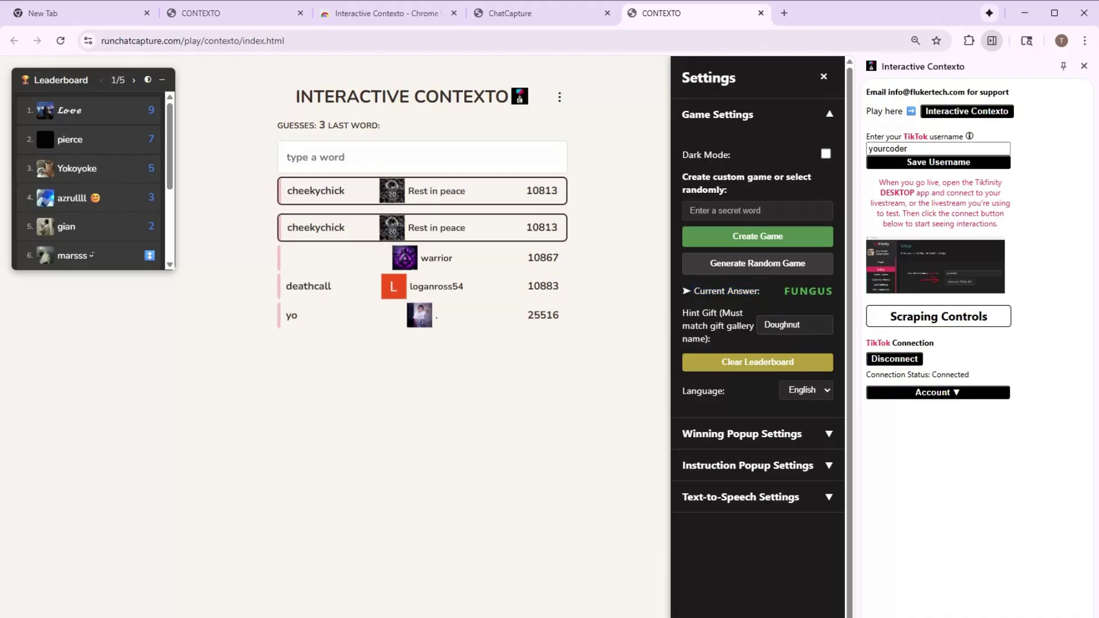
Replace the Doughnut hint gift with Rose and nudge the leaderboard panel down slightly
{"action": "double_click", "coordinate": [782, 324]}
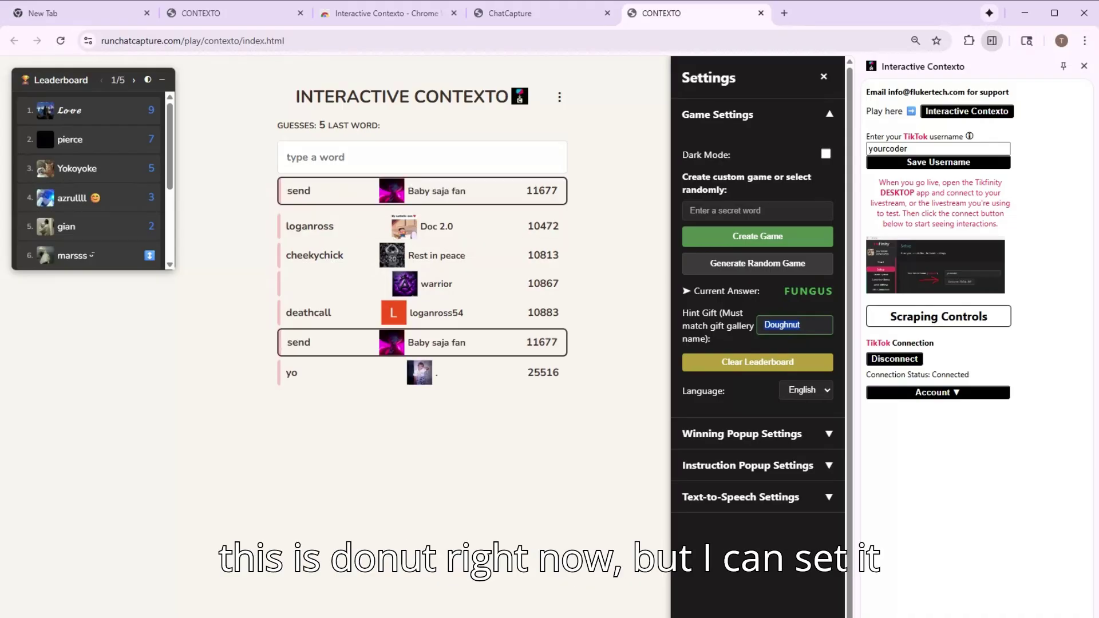
{"action": "type", "text": "Rose"}
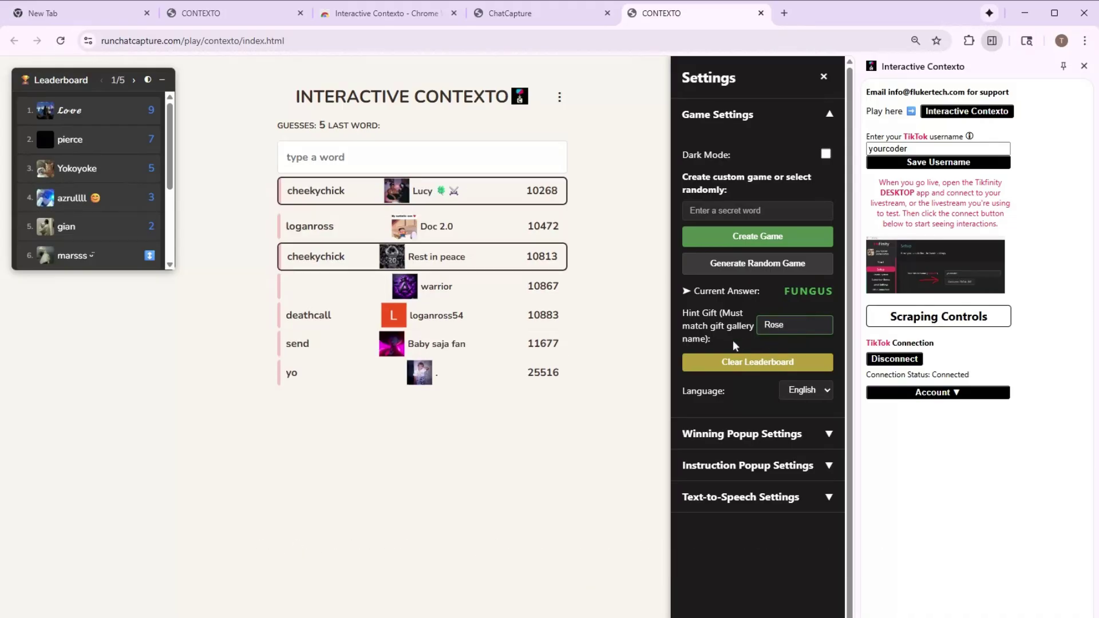
{"action": "left_click", "coordinate": [657, 341]}
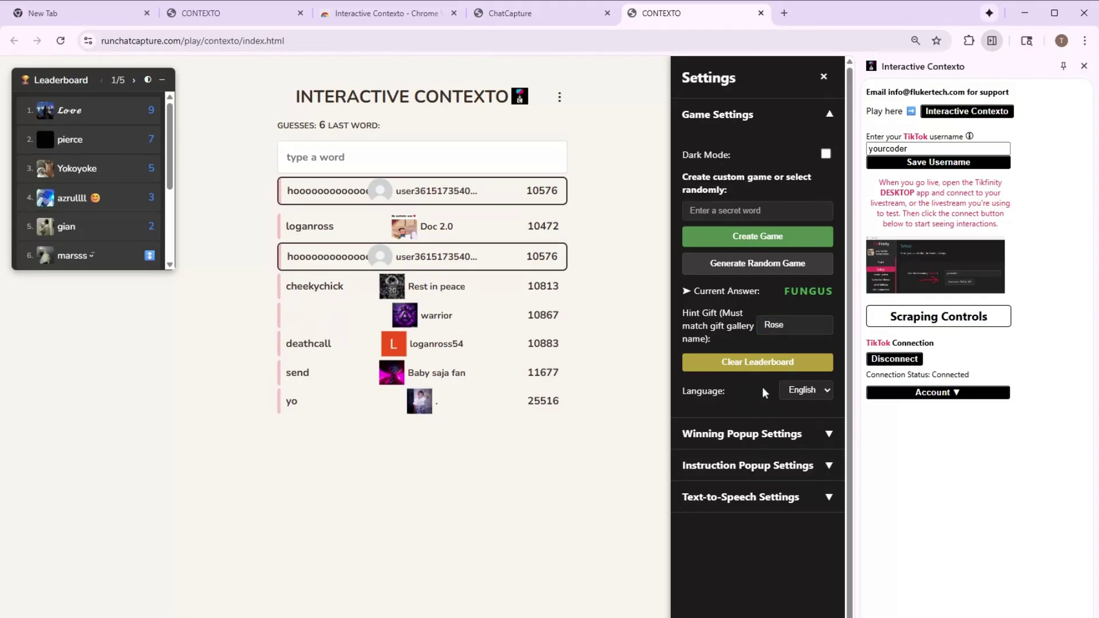
{"action": "left_click_drag", "start_coordinate": [61, 71], "coordinate": [63, 115]}
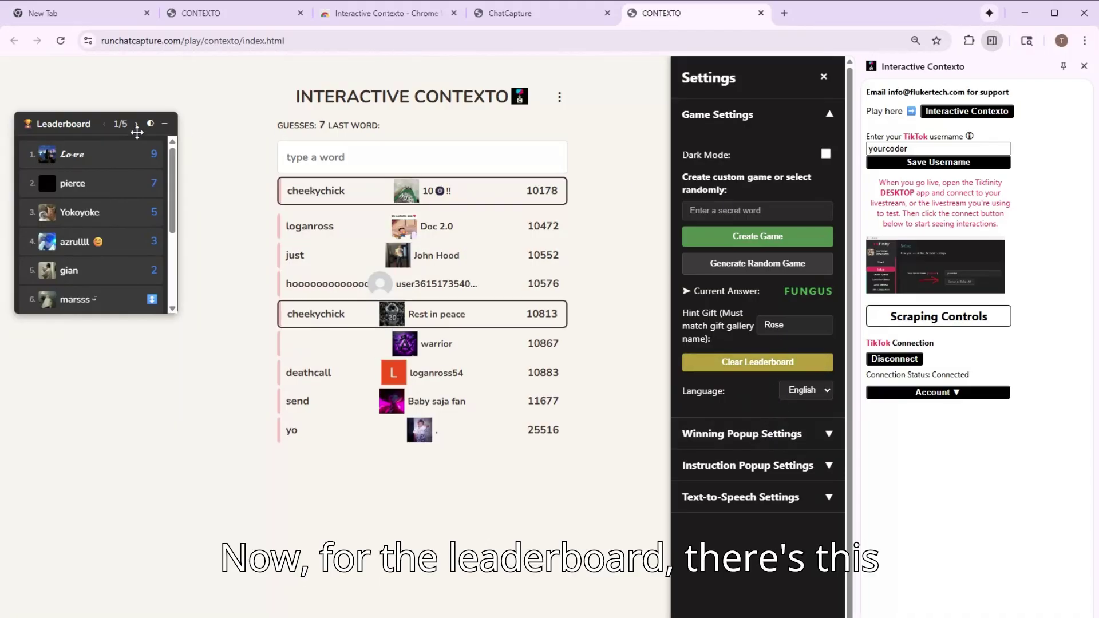
Move the leaderboard over the guess list, expand it, and page through its five pages back to page 1
{"action": "left_click_drag", "start_coordinate": [80, 122], "coordinate": [406, 408]}
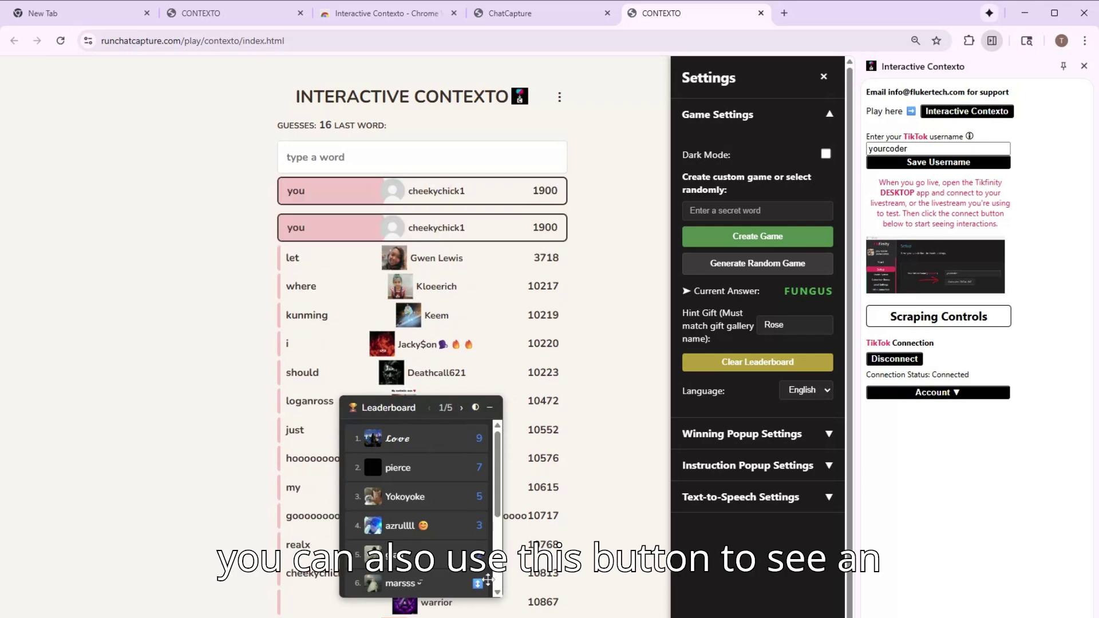
{"action": "left_click", "coordinate": [477, 584]}
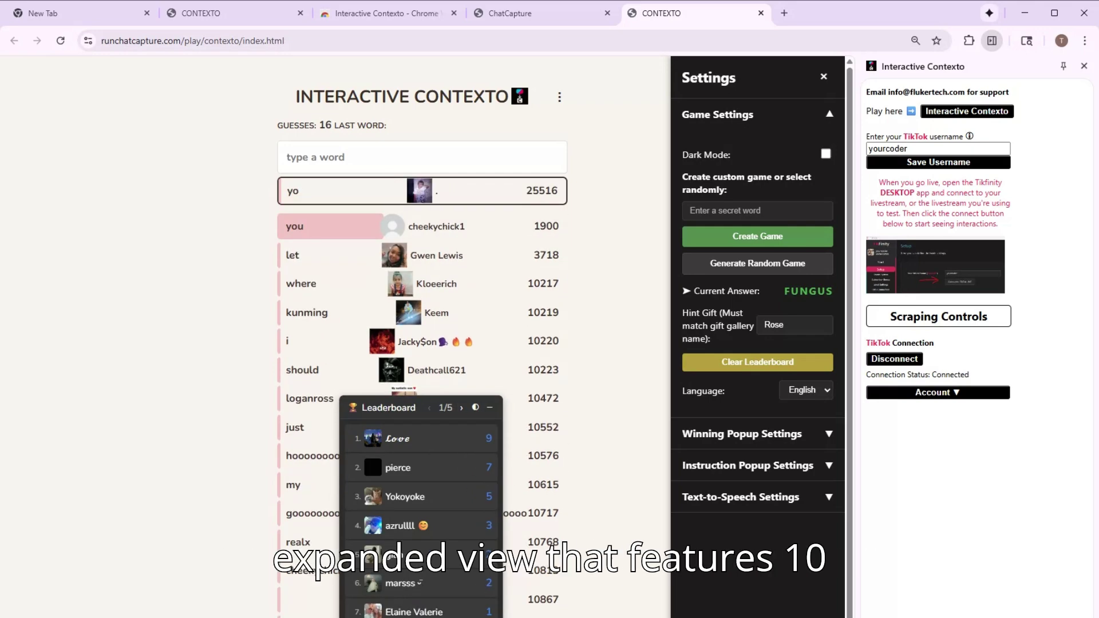
{"action": "left_click", "coordinate": [460, 407]}
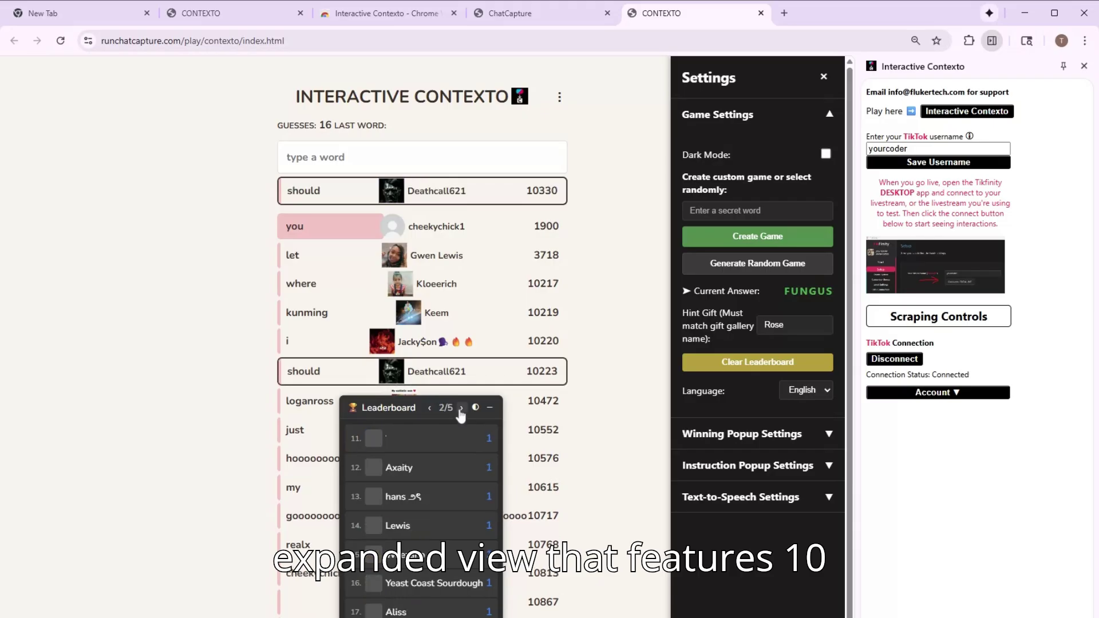
{"action": "left_click", "coordinate": [461, 407]}
{"action": "left_click", "coordinate": [461, 407]}
{"action": "left_click", "coordinate": [460, 408]}
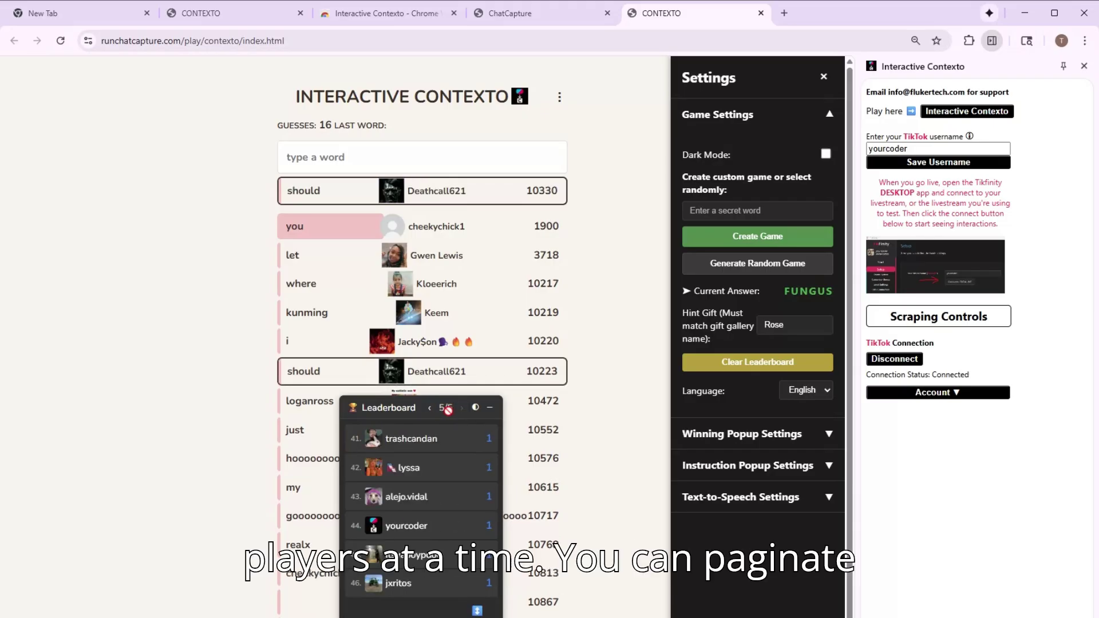
{"action": "left_click", "coordinate": [429, 408]}
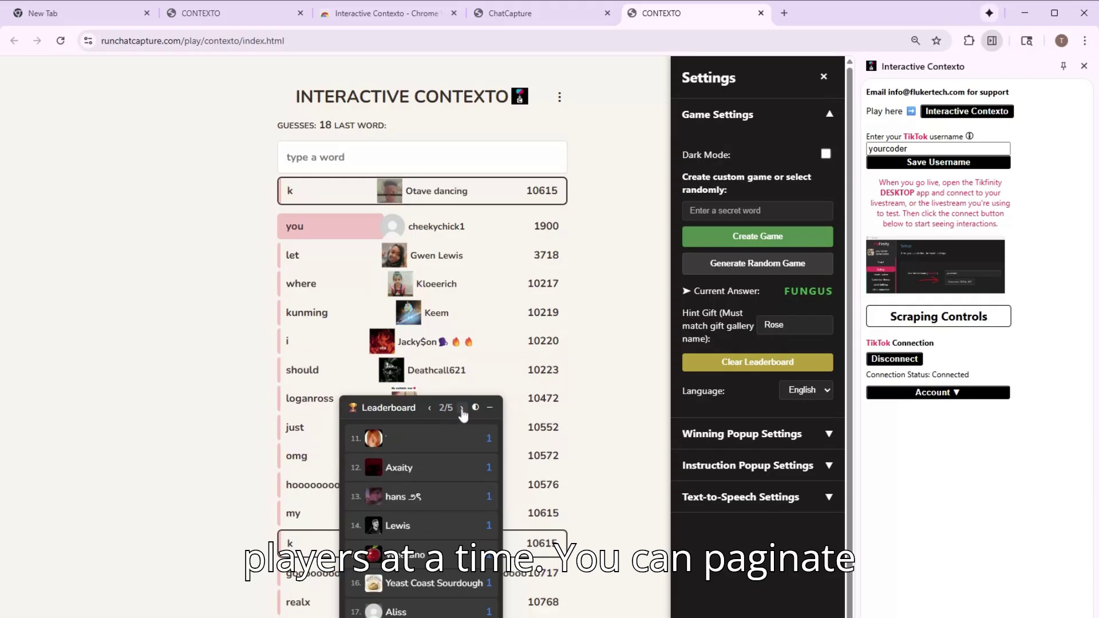
{"action": "left_click", "coordinate": [458, 407]}
{"action": "left_click", "coordinate": [430, 408]}
{"action": "left_click", "coordinate": [429, 408]}
{"action": "left_click", "coordinate": [429, 408]}
{"action": "left_click", "coordinate": [429, 407]}
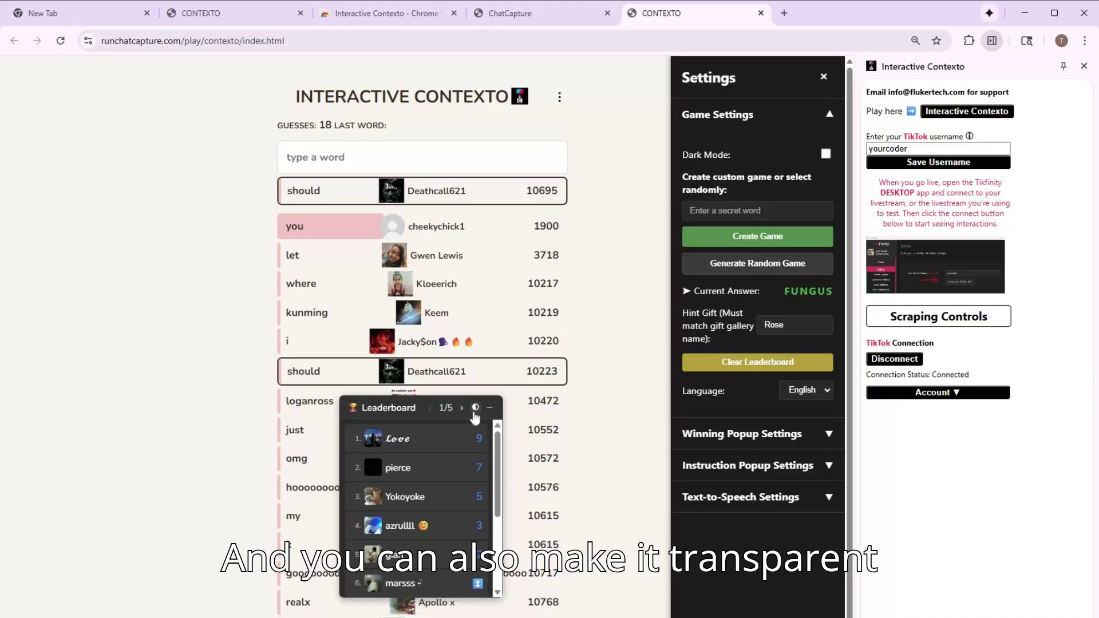
Make the leaderboard translucent, collapse and re-expand it, then move it to the top-left corner
{"action": "left_click", "coordinate": [475, 408]}
{"action": "left_click", "coordinate": [490, 407]}
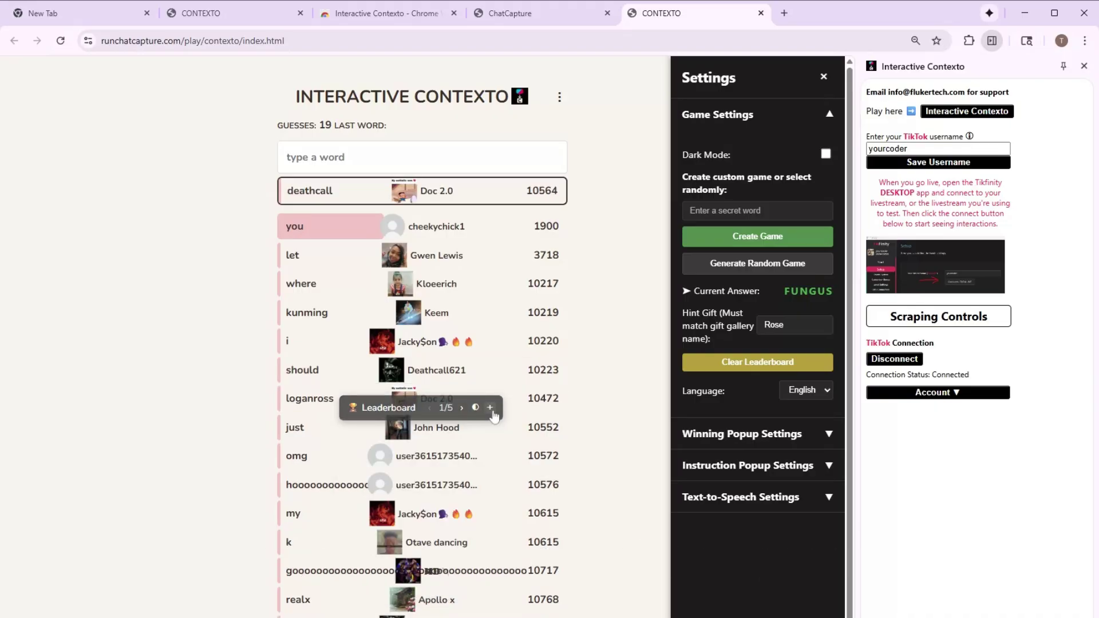
{"action": "left_click", "coordinate": [491, 408]}
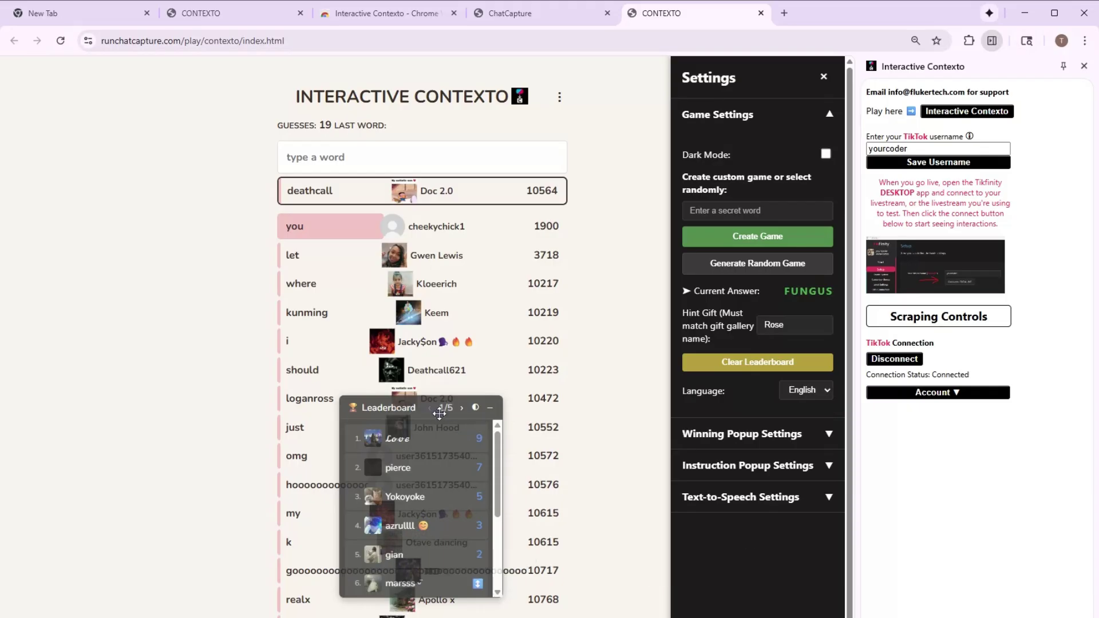
{"action": "left_click_drag", "start_coordinate": [439, 413], "coordinate": [99, 125]}
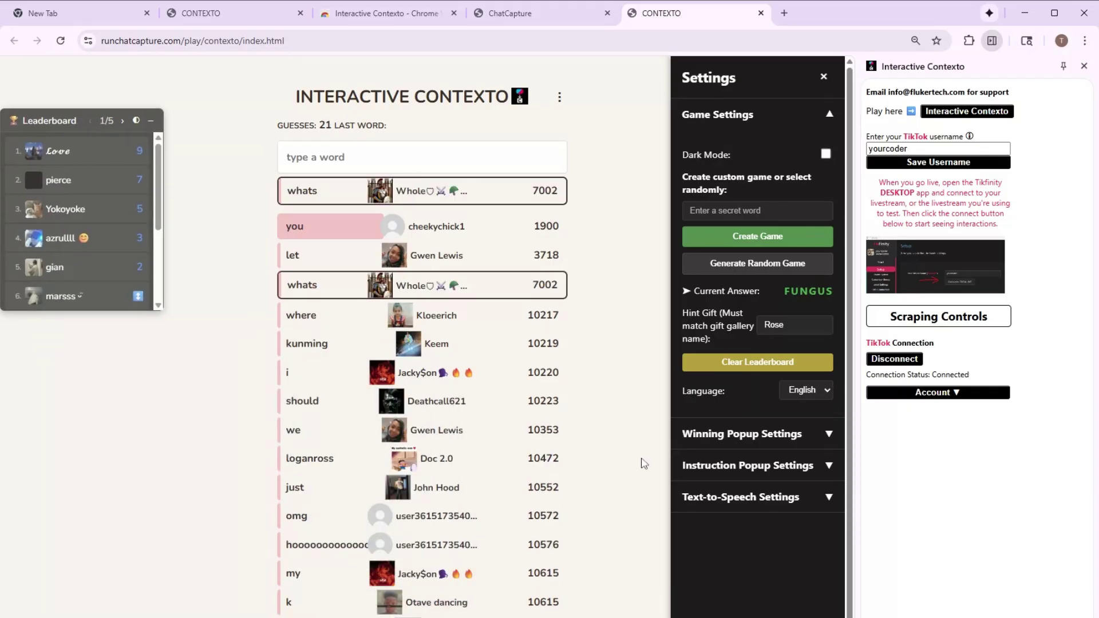